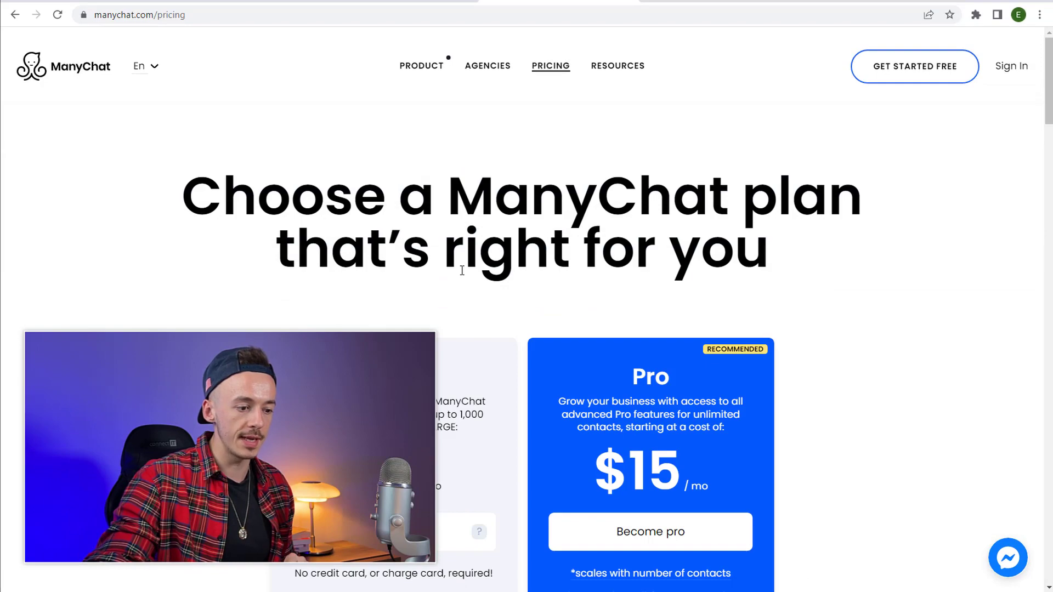
Check the Free and Pro plans on the pricing page, then start a free sign-up with Facebook Messenger as the channel
scroll(382, 331, "down", 2)
scroll(382, 331, "up", 5)
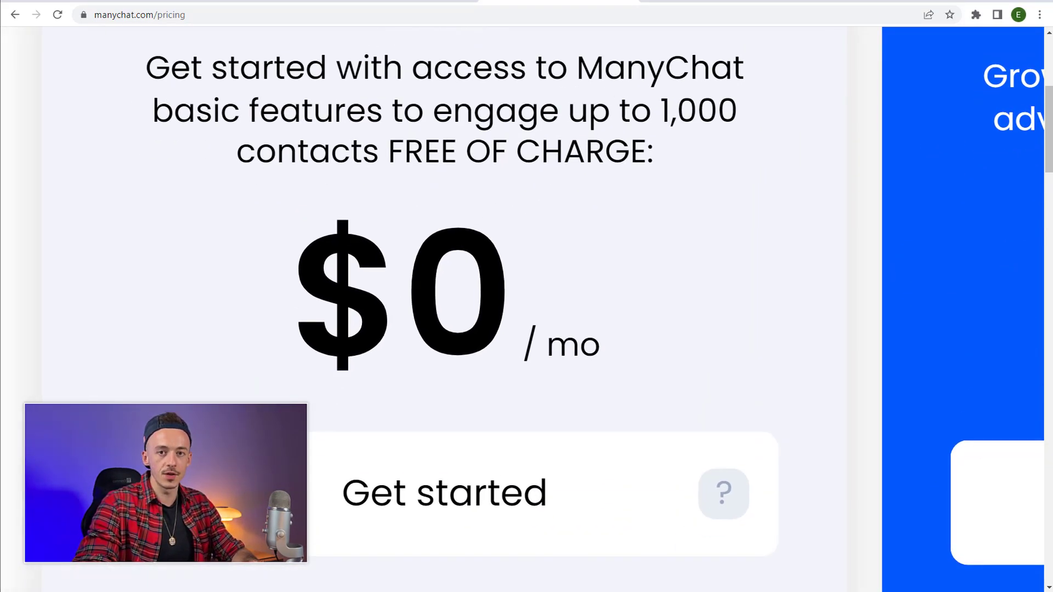
scroll(382, 332, "down", 5)
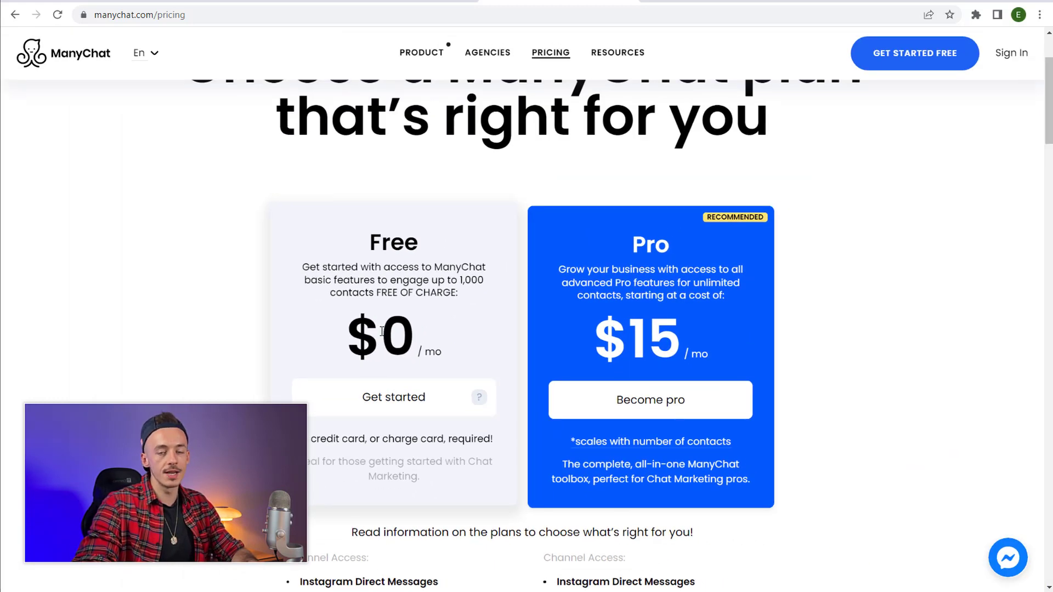
scroll(383, 331, "up", 1)
scroll(494, 318, "down", 1)
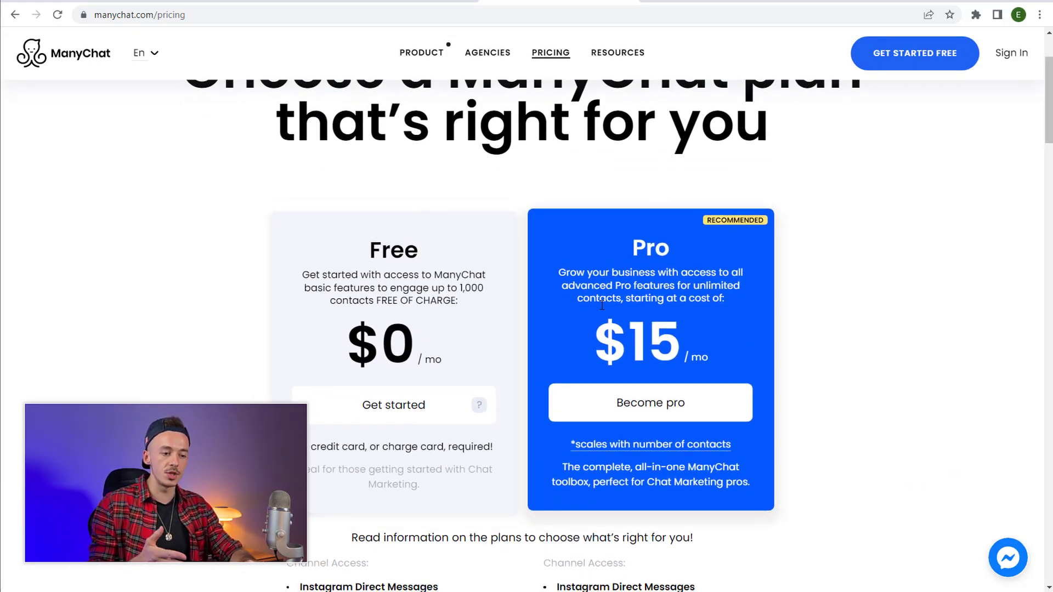
scroll(788, 180, "up", 2)
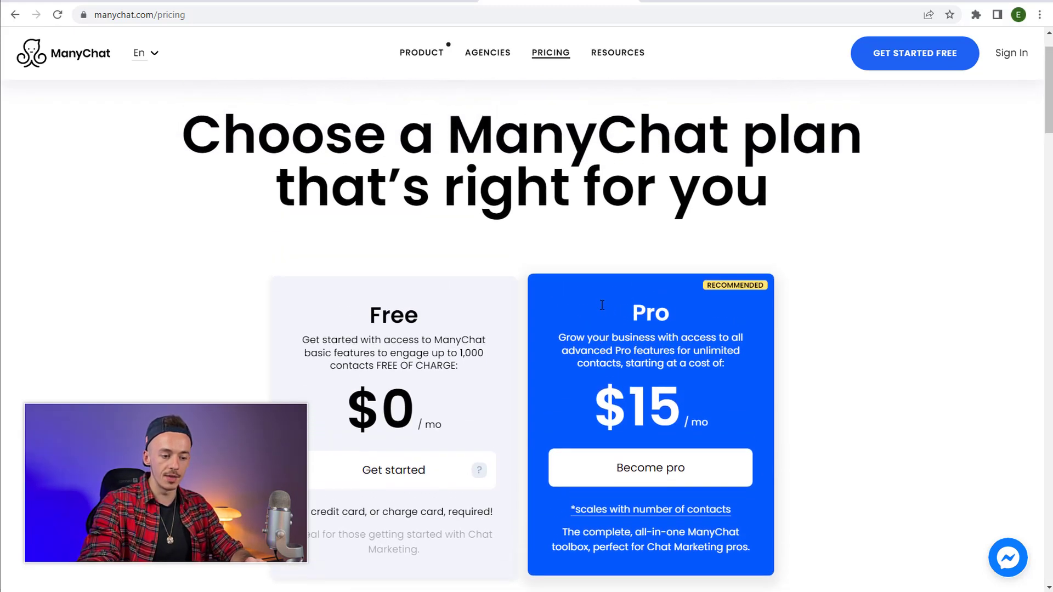
left_click(925, 63)
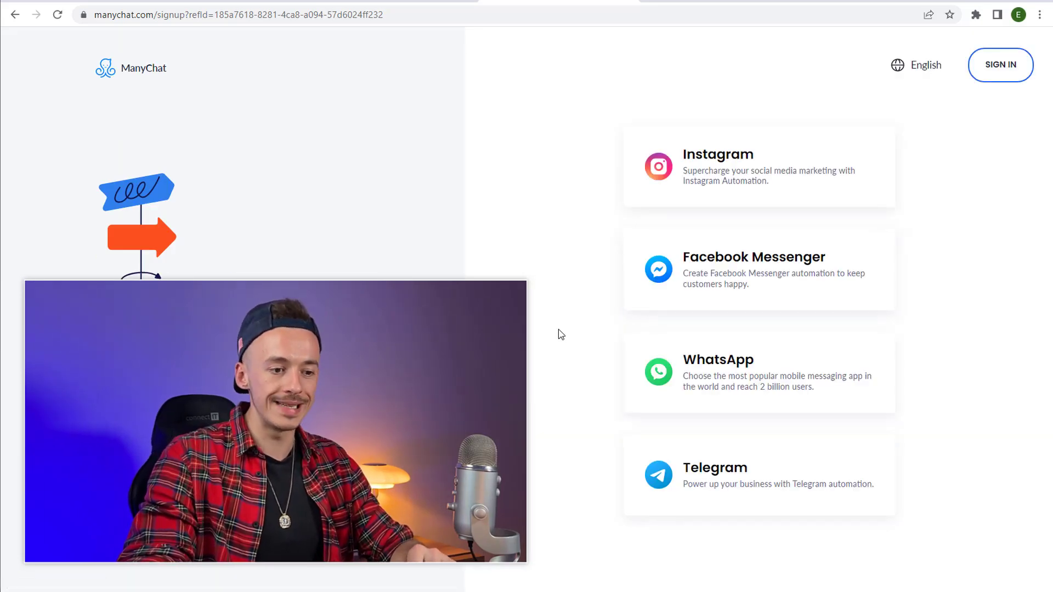
scroll(751, 293, "up", 5)
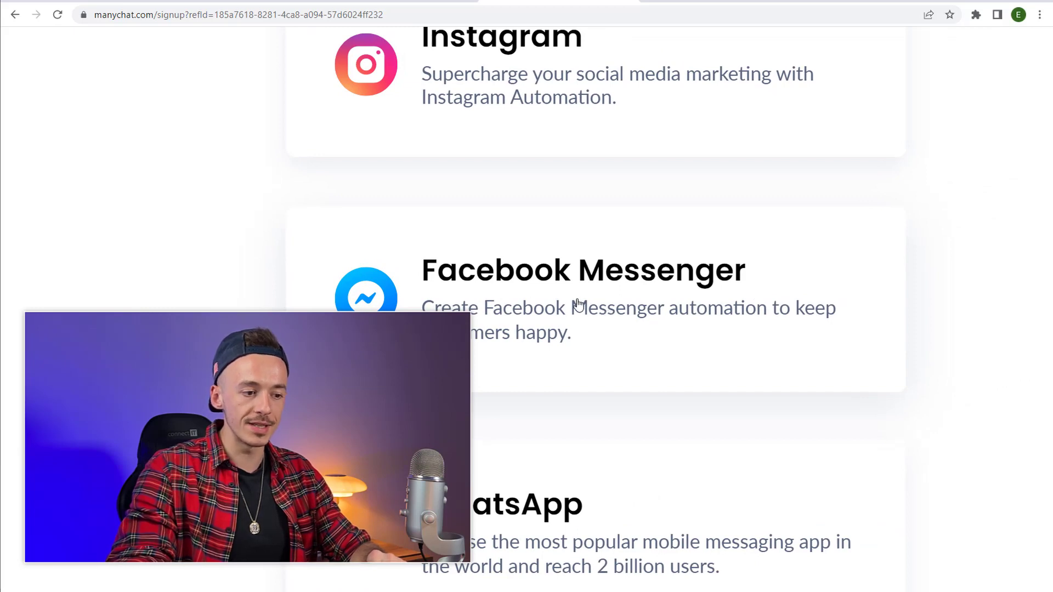
left_click(578, 303)
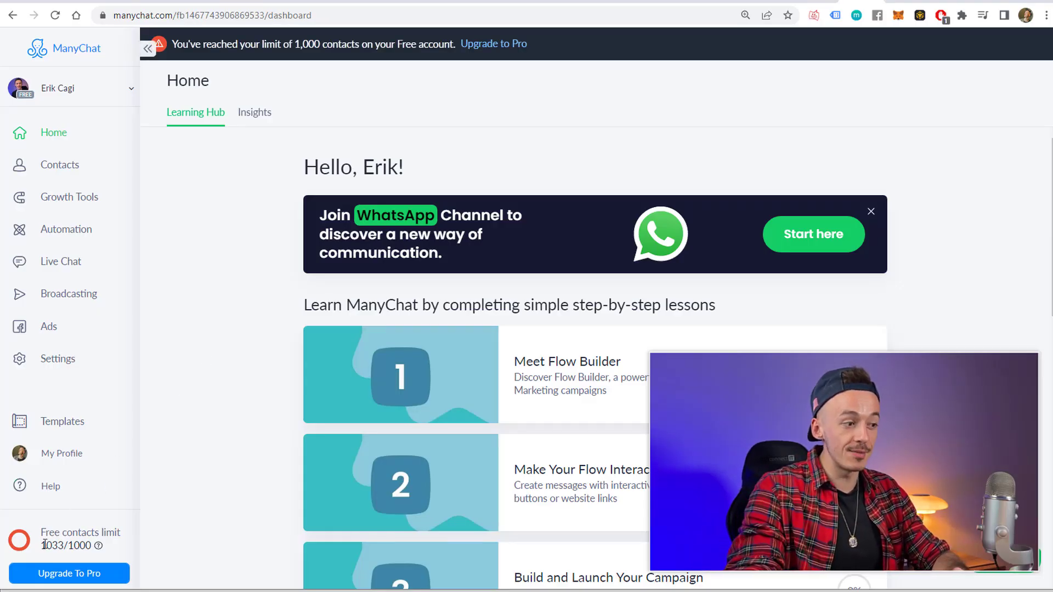
Create a new automation flow from scratch instead of using a template
scroll(44, 544, "up", 5)
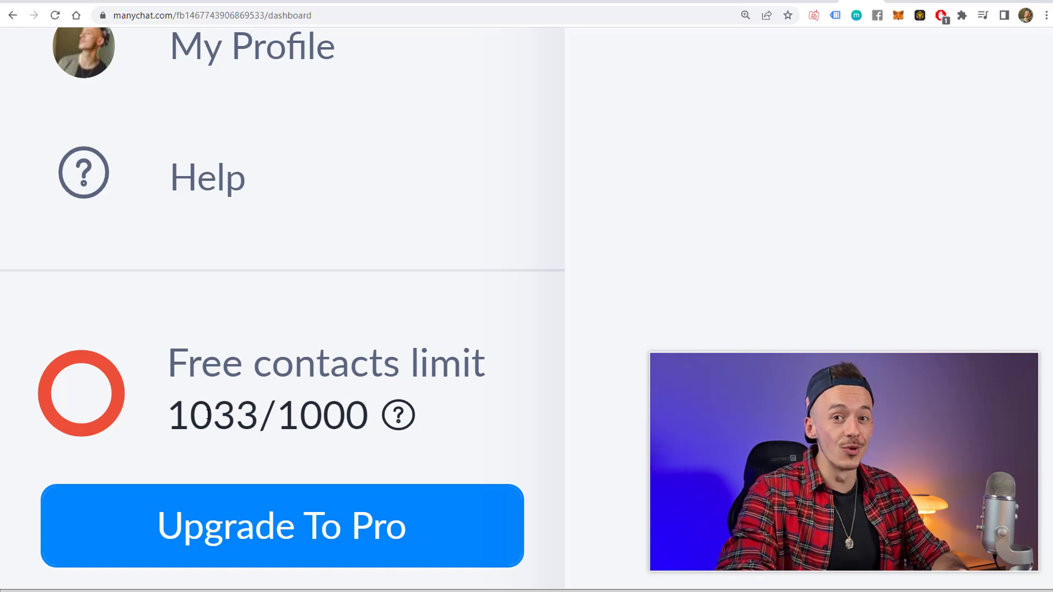
scroll(207, 415, "down", 8)
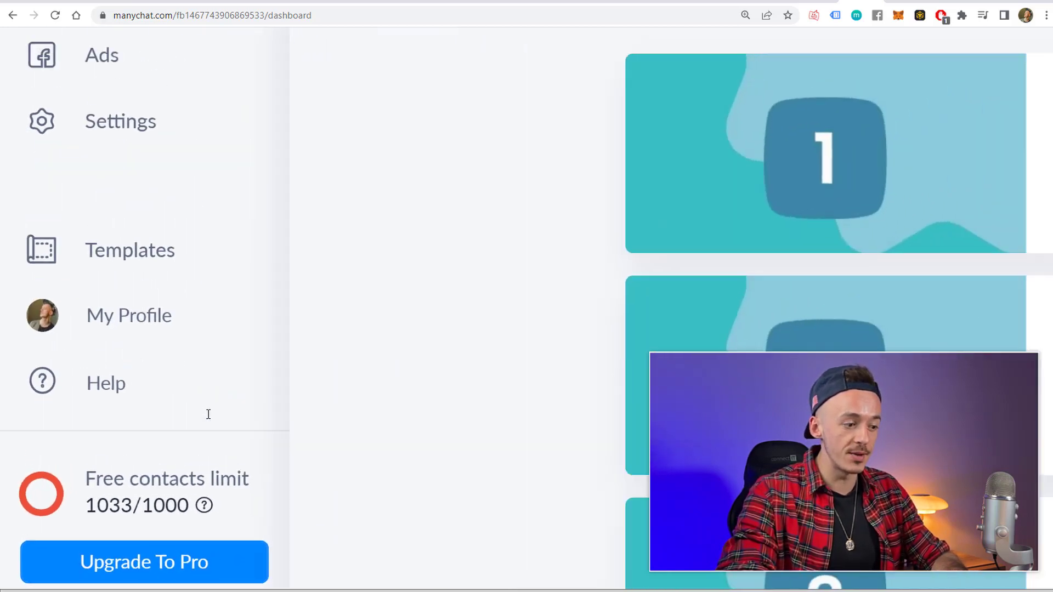
scroll(209, 414, "down", 1)
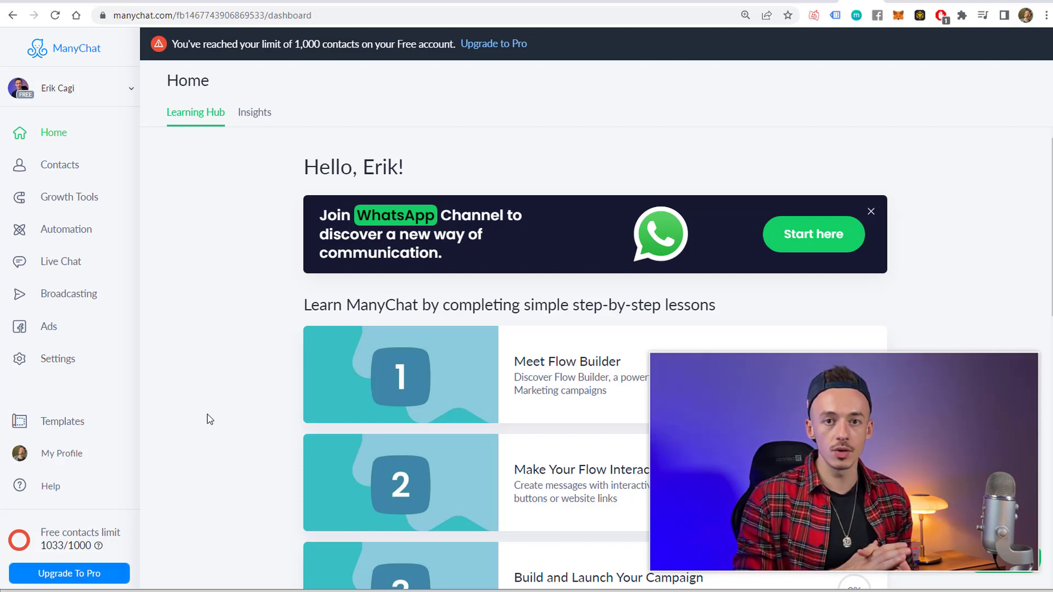
left_click(59, 233)
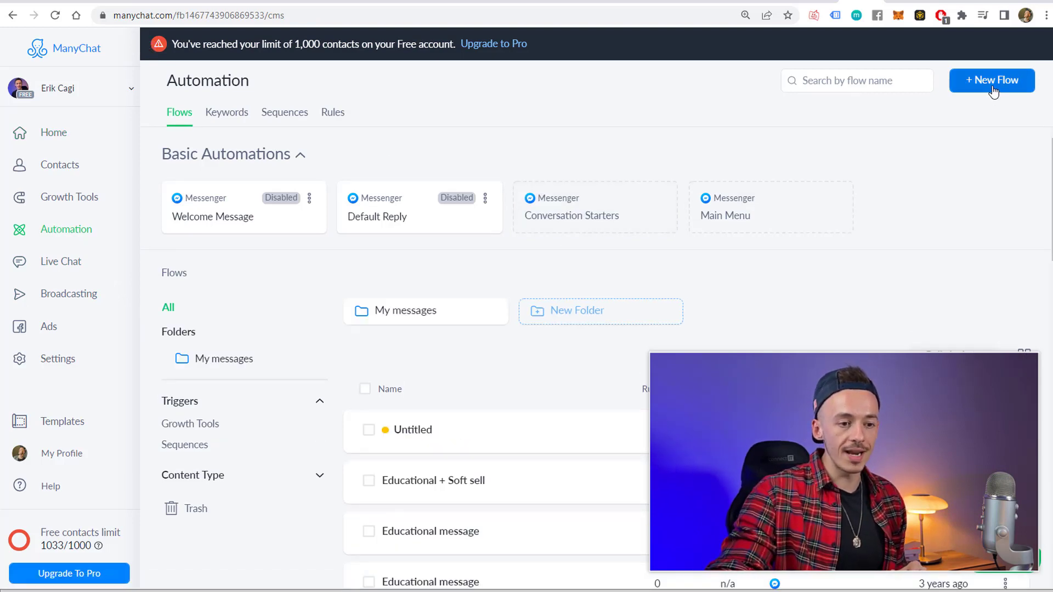
scroll(932, 148, "right", 3)
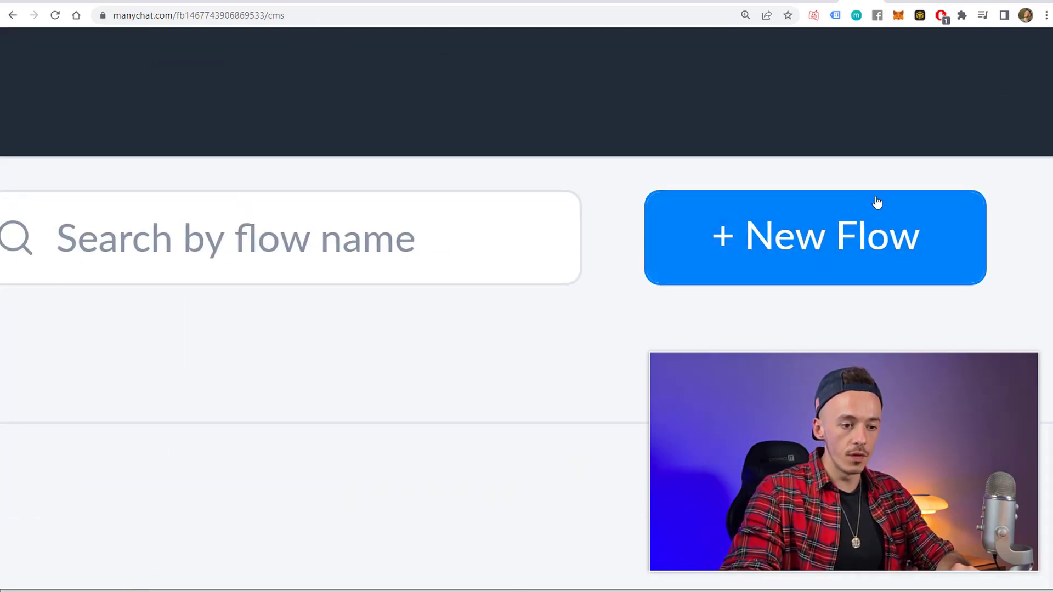
left_click(823, 235)
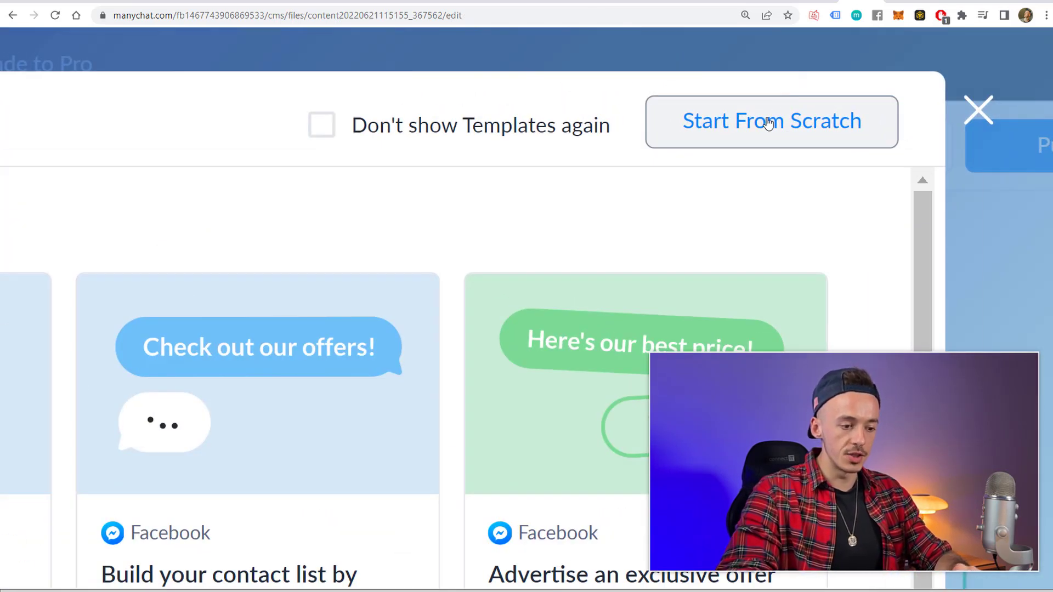
right_click(768, 122)
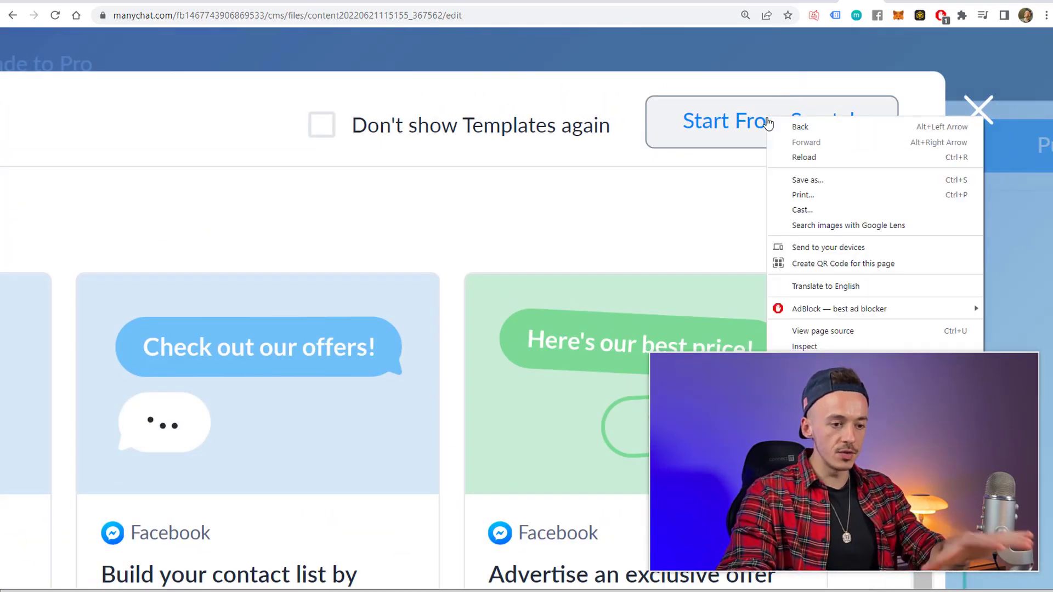
key("Escape")
left_click(767, 122)
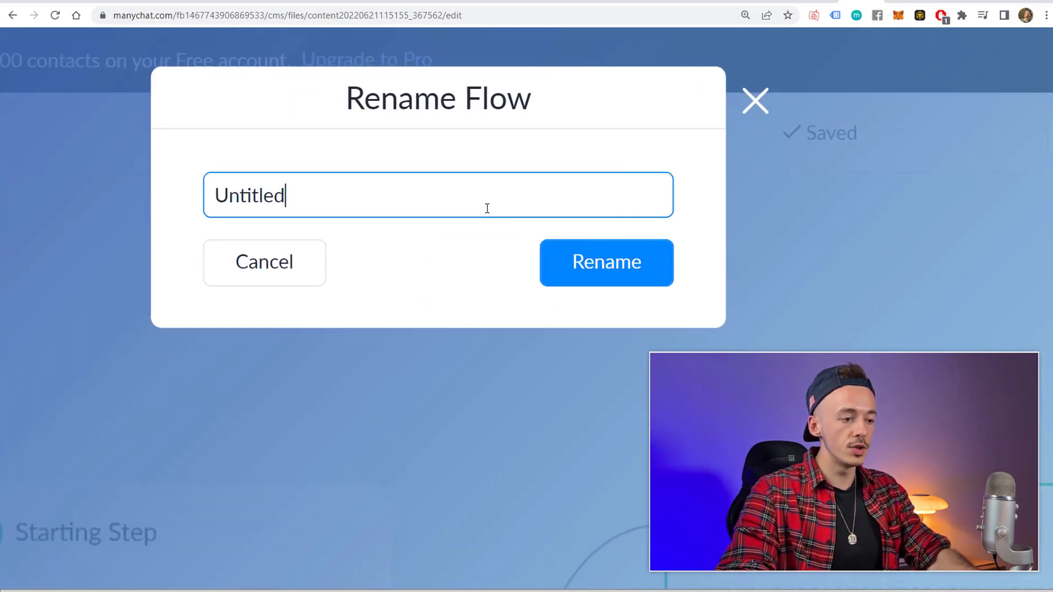
Rename the new flow as Scratch Incognito
key("ctrl+a")
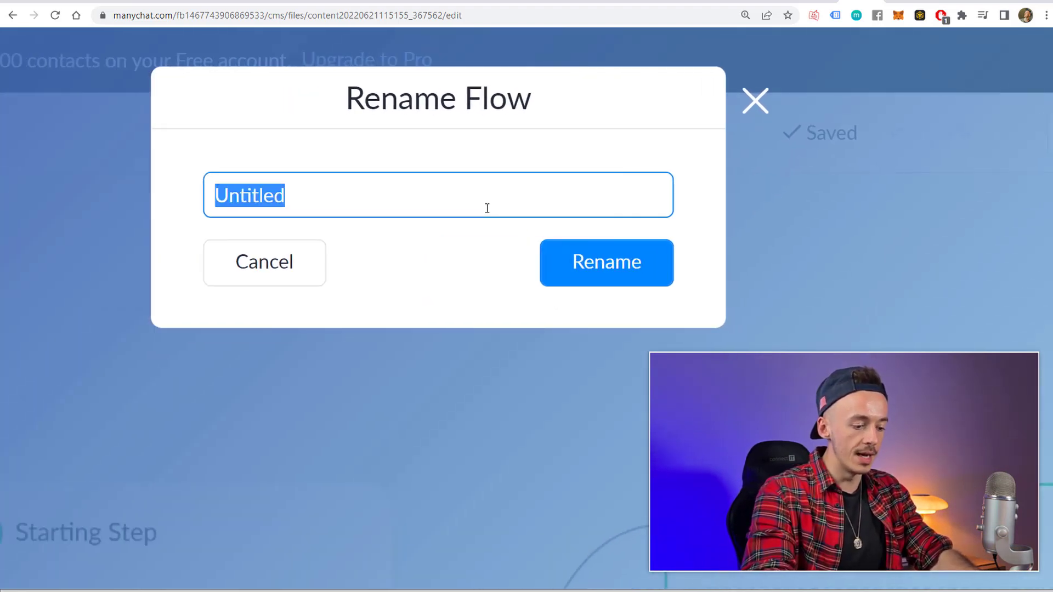
type("Scratch Inc")
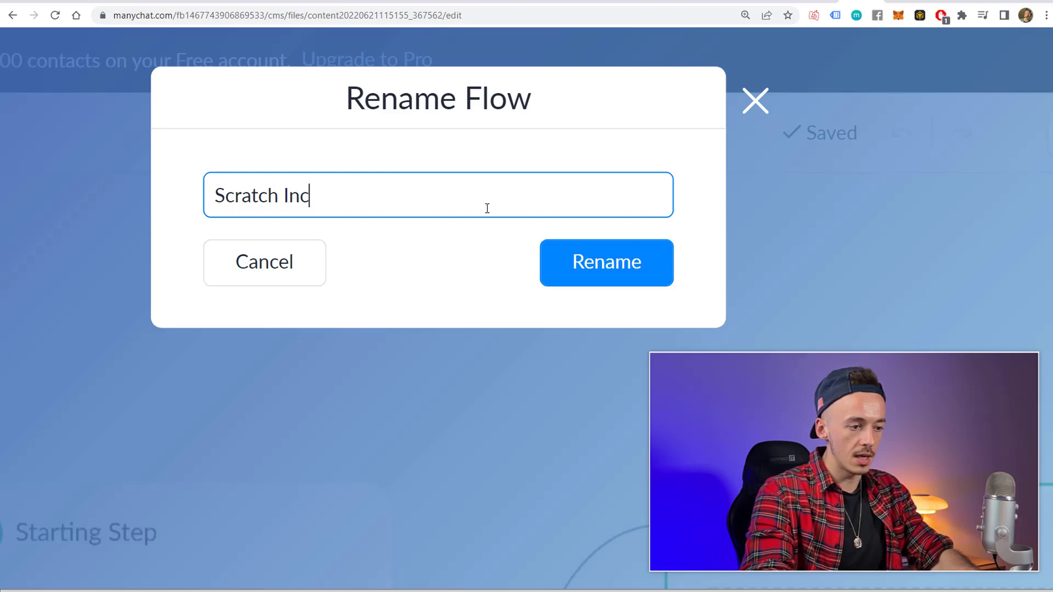
type("ognito")
left_click(584, 265)
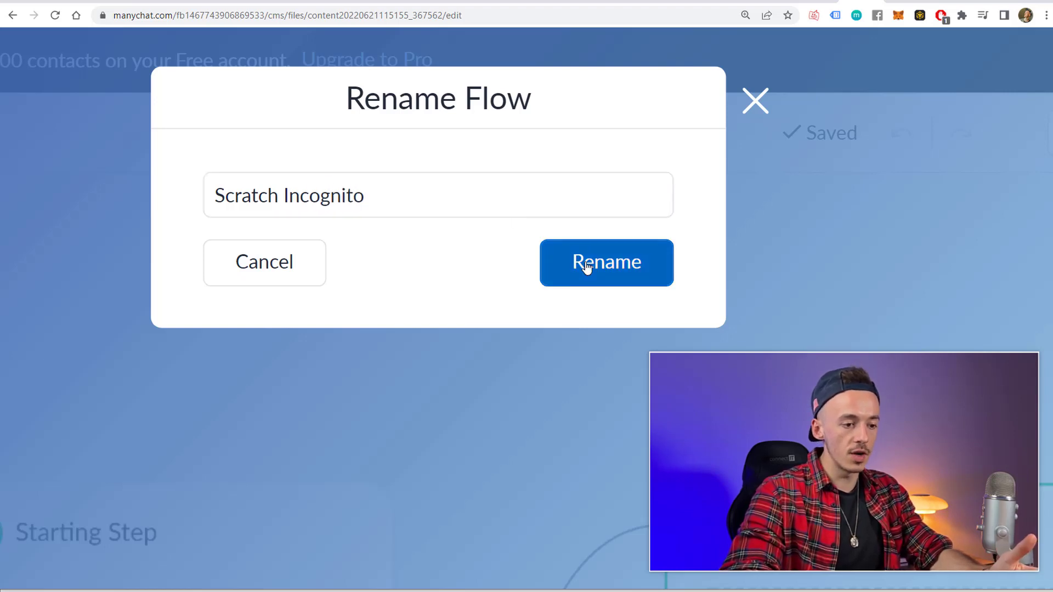
Add a landing page widget as the trigger of the flow's Starting Step
scroll(523, 314, "down", 5)
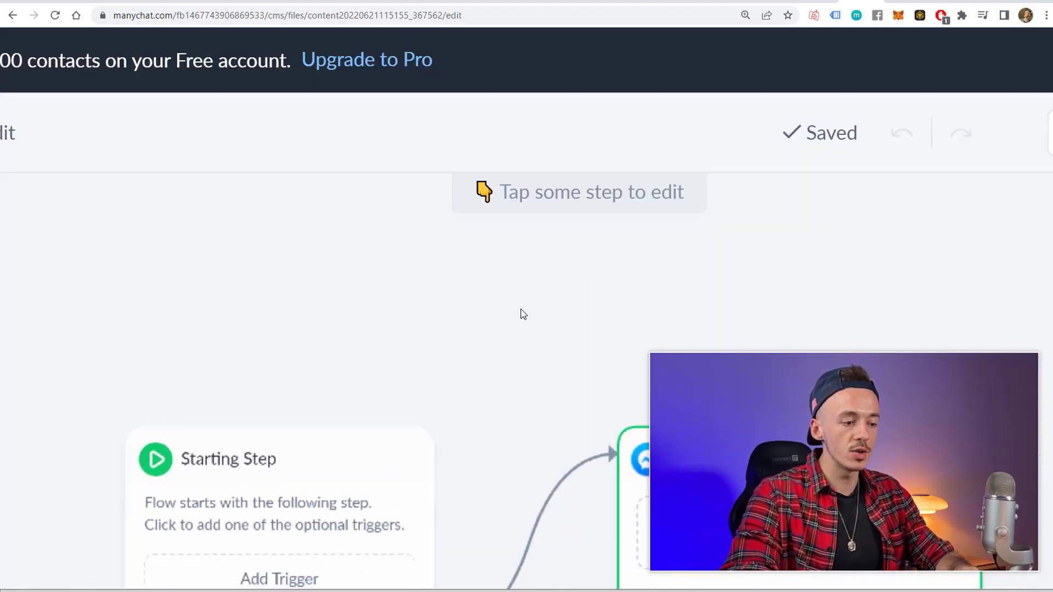
scroll(523, 314, "down", 3)
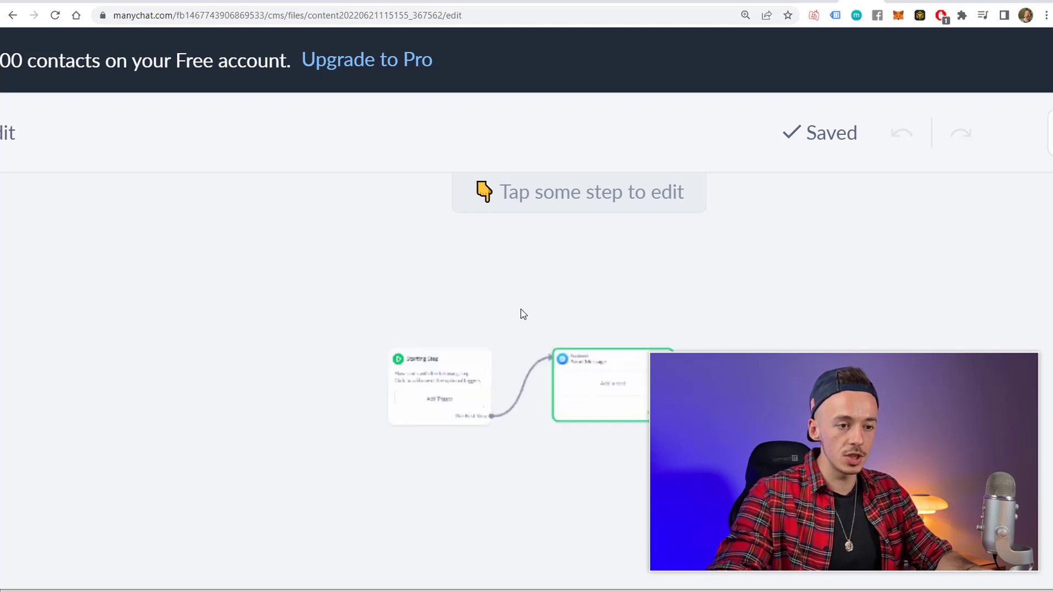
key("ctrl+minus")
key("ctrl+minus")
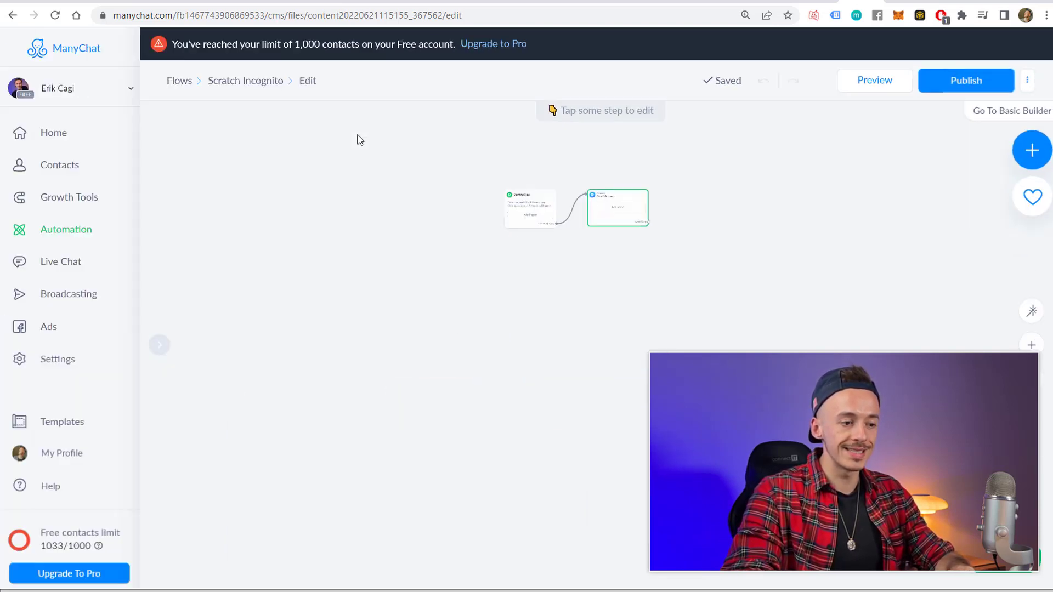
scroll(494, 246, "up", 3)
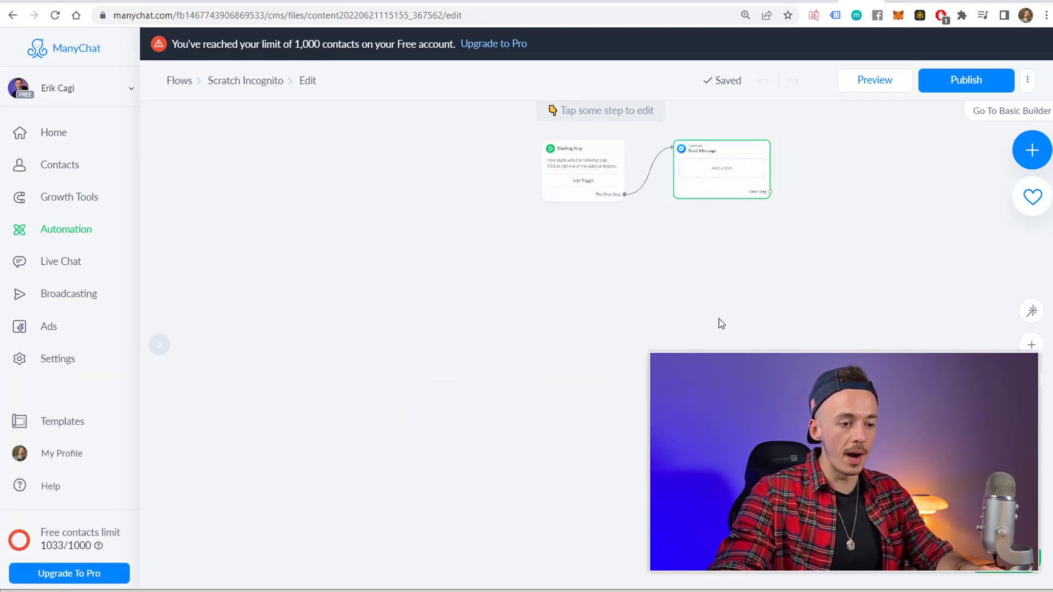
scroll(547, 302, "up", 2)
scroll(551, 307, "up", 2)
scroll(581, 433, "down", 1)
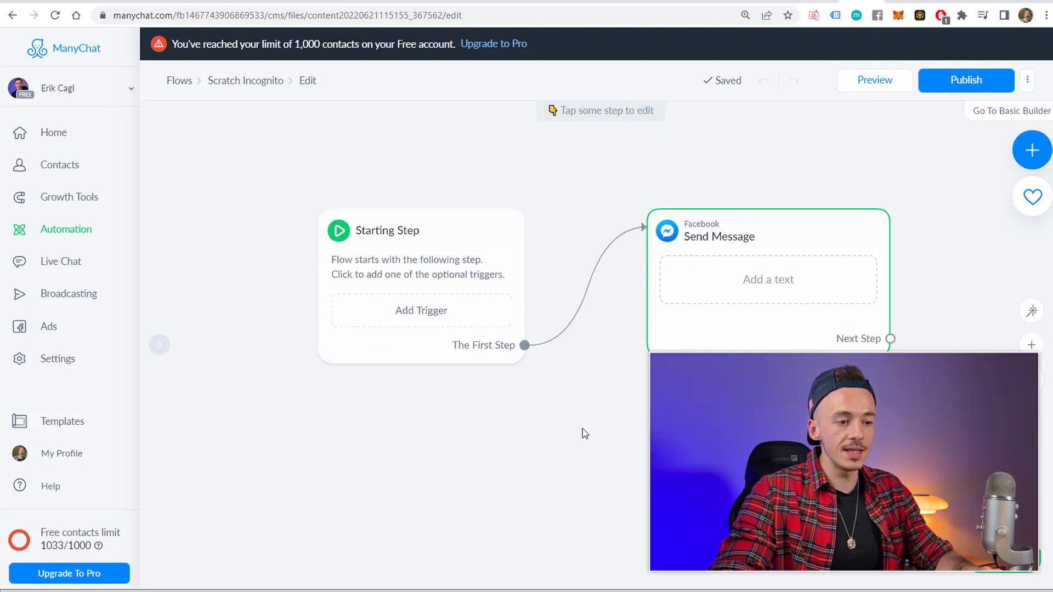
scroll(589, 455, "up", 1)
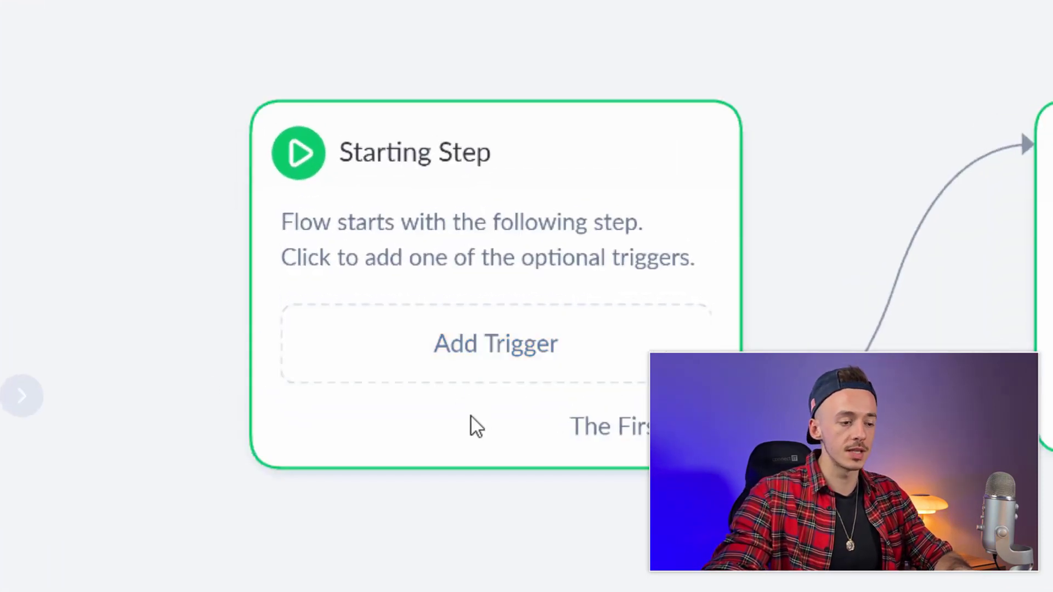
left_click(478, 352)
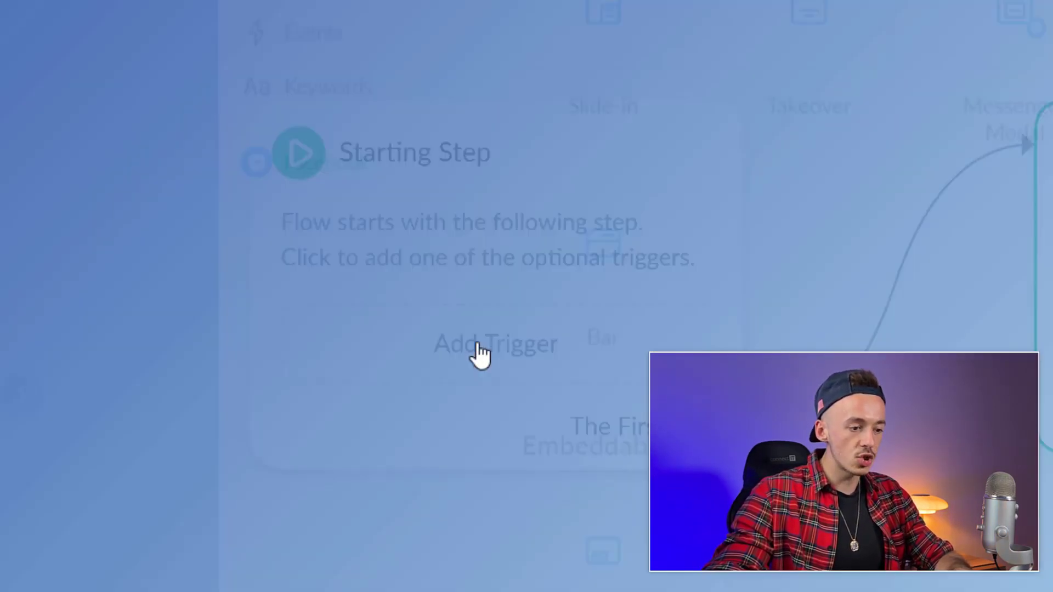
scroll(467, 260, "down", 10)
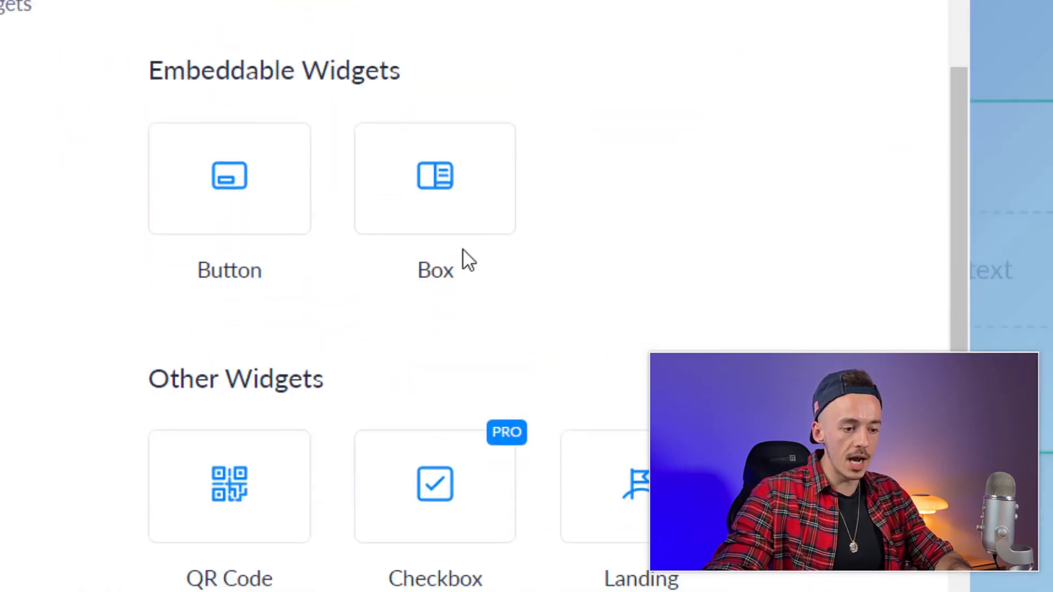
left_click(644, 231)
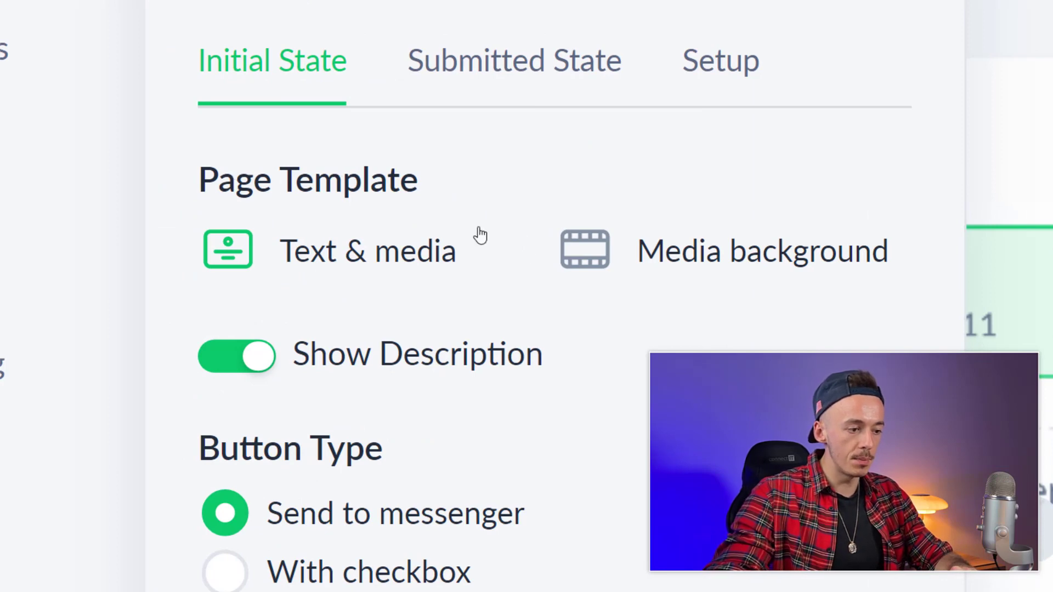
Set the landing page's initial state to the Media background template and choose Video as its background media
left_click(585, 258)
scroll(590, 252, "down", 3)
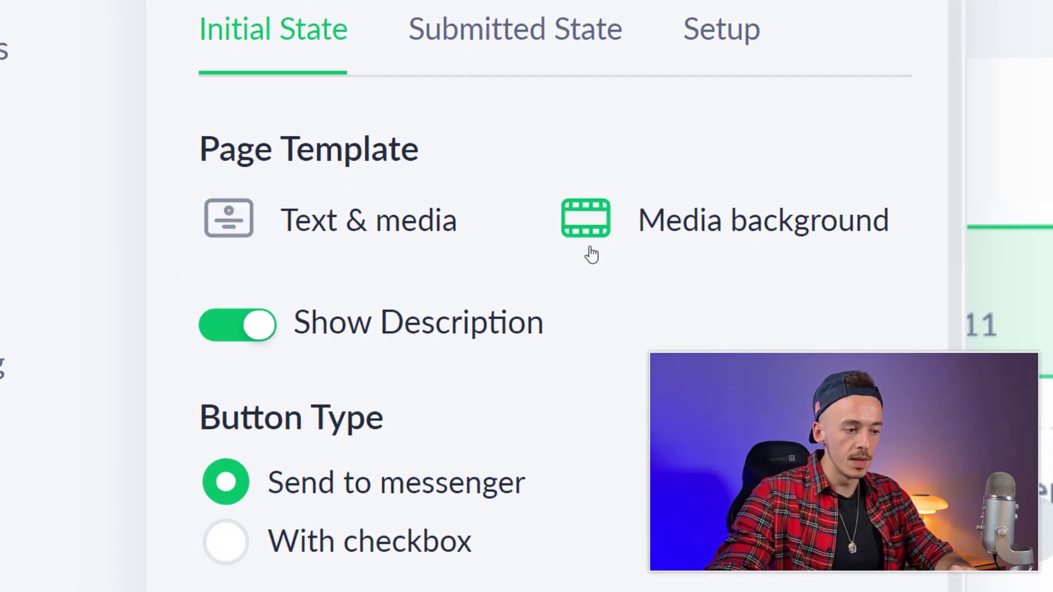
scroll(433, 270, "down", 2)
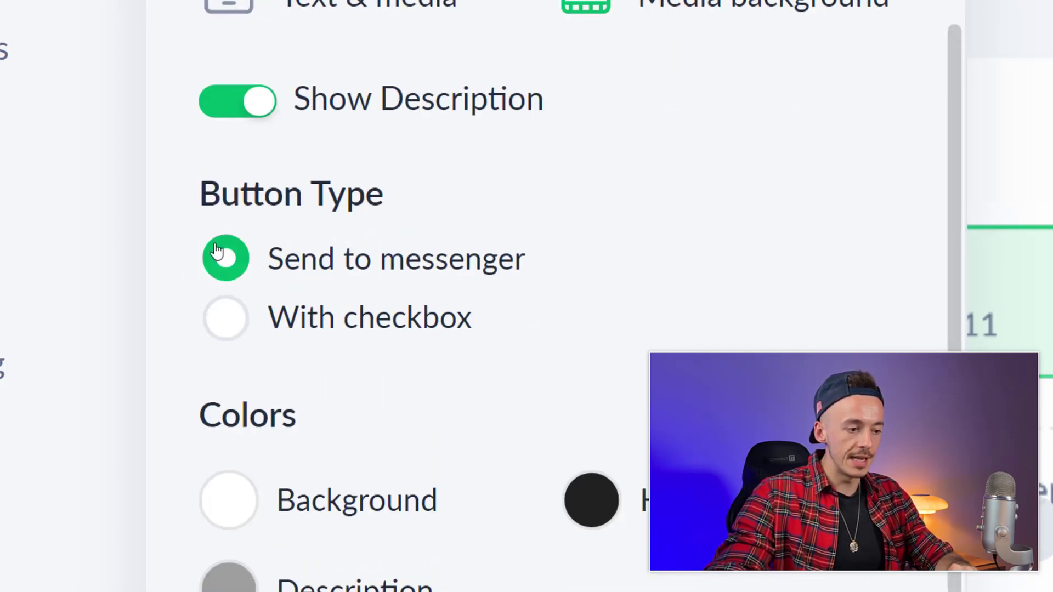
scroll(376, 255, "down", 2)
scroll(376, 258, "down", 7)
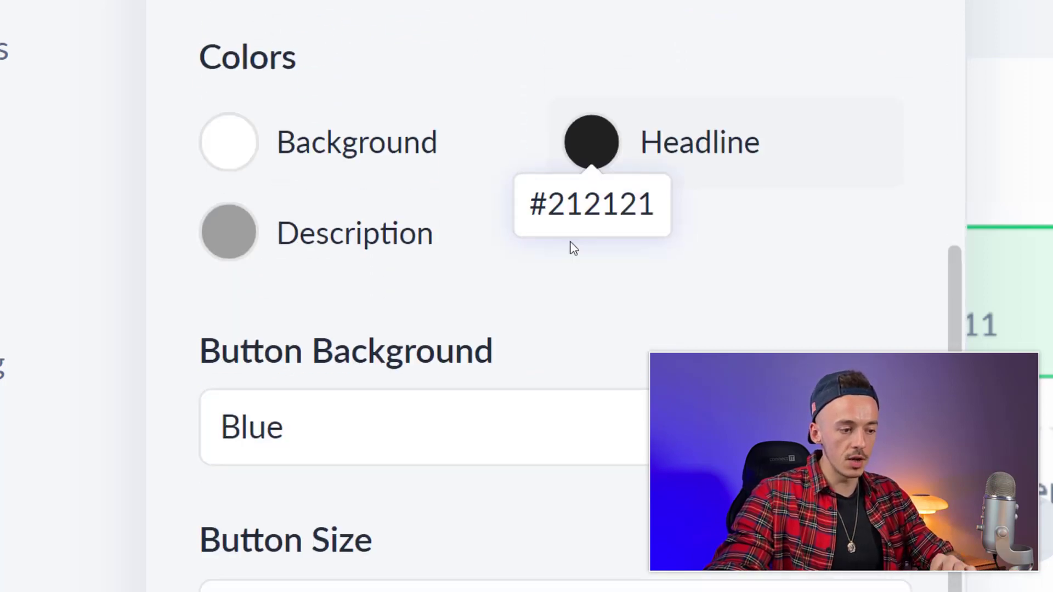
scroll(438, 192, "down", 2)
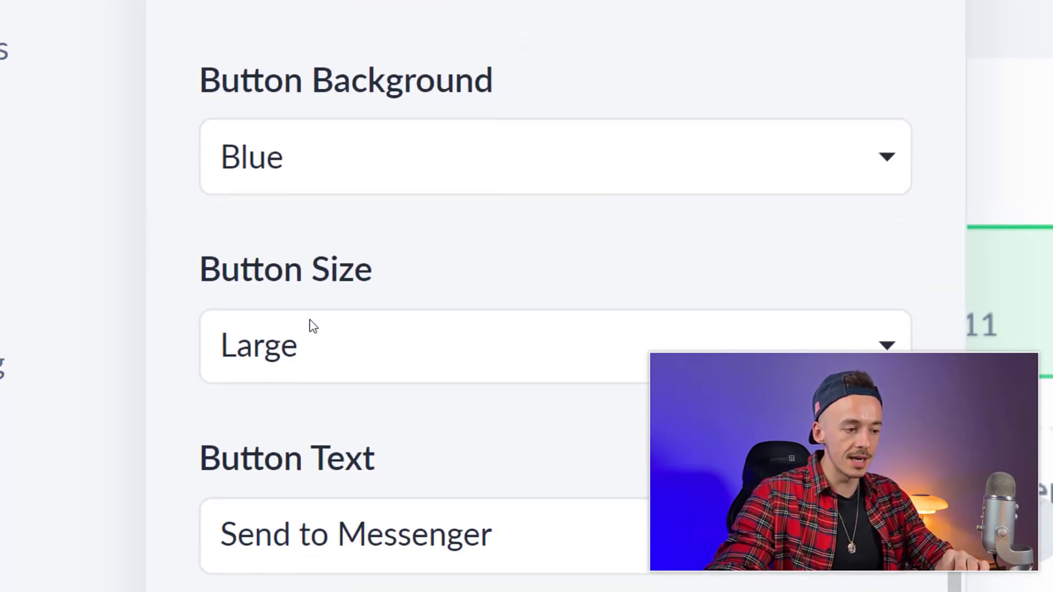
scroll(446, 394, "down", 6)
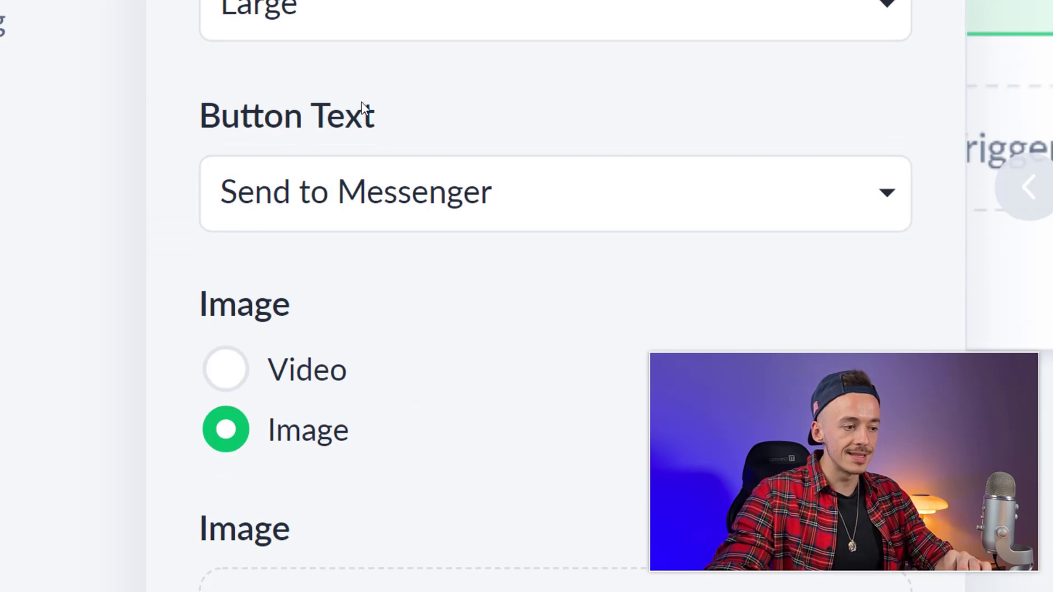
scroll(463, 318, "down", 3)
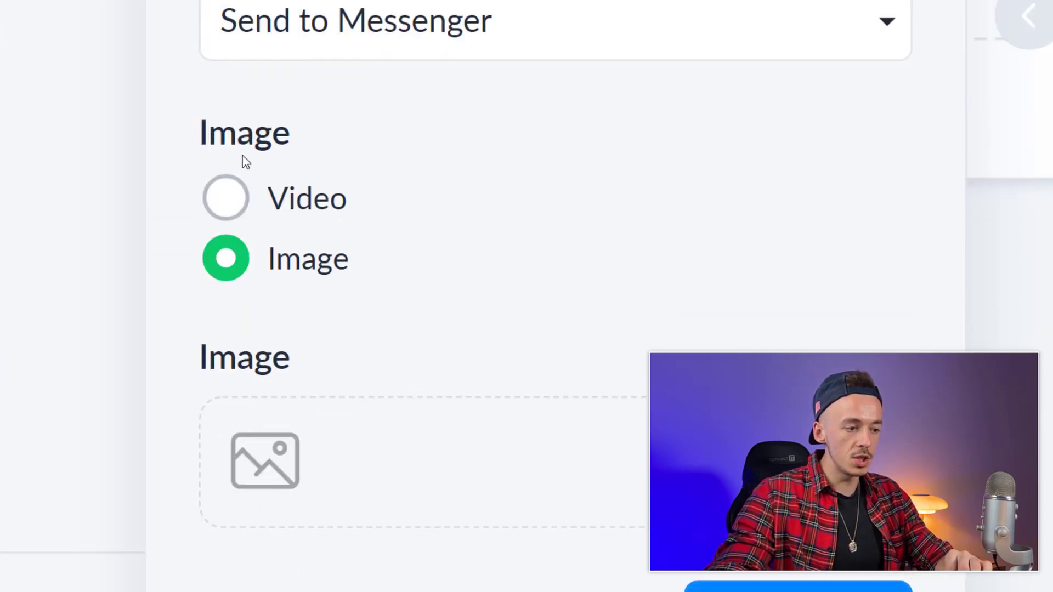
left_click(226, 204)
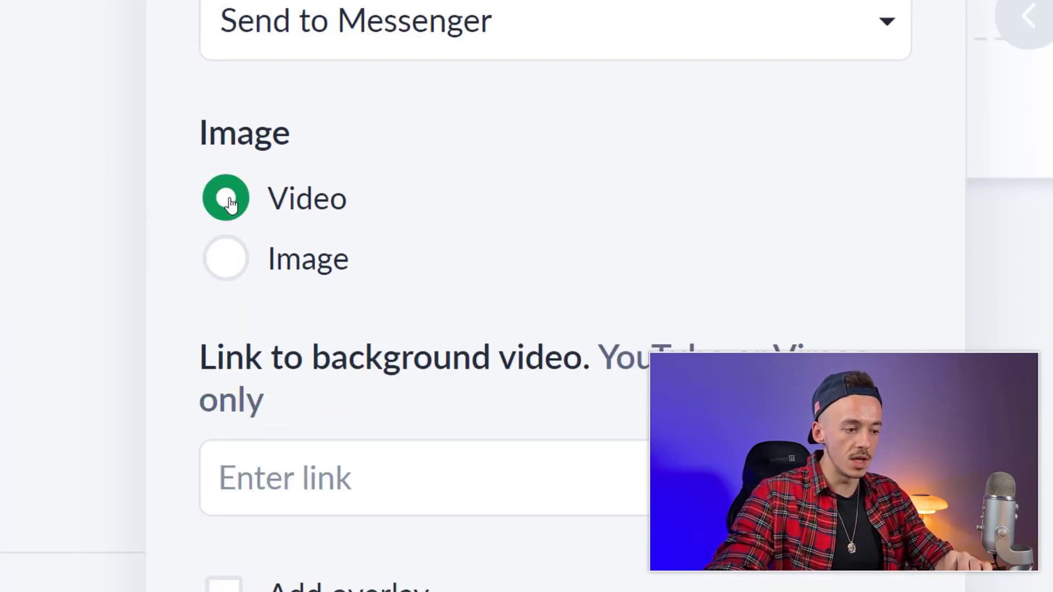
scroll(422, 290, "down", 1)
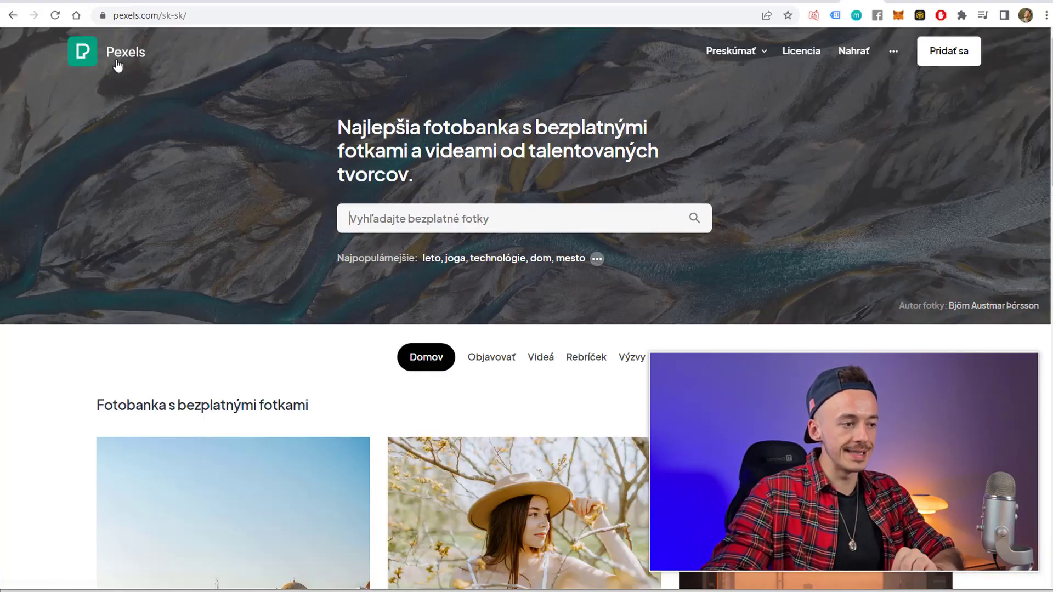
Search Pexels for "calm beach" videos and open the horizontal beach sunset clip
left_click(438, 220)
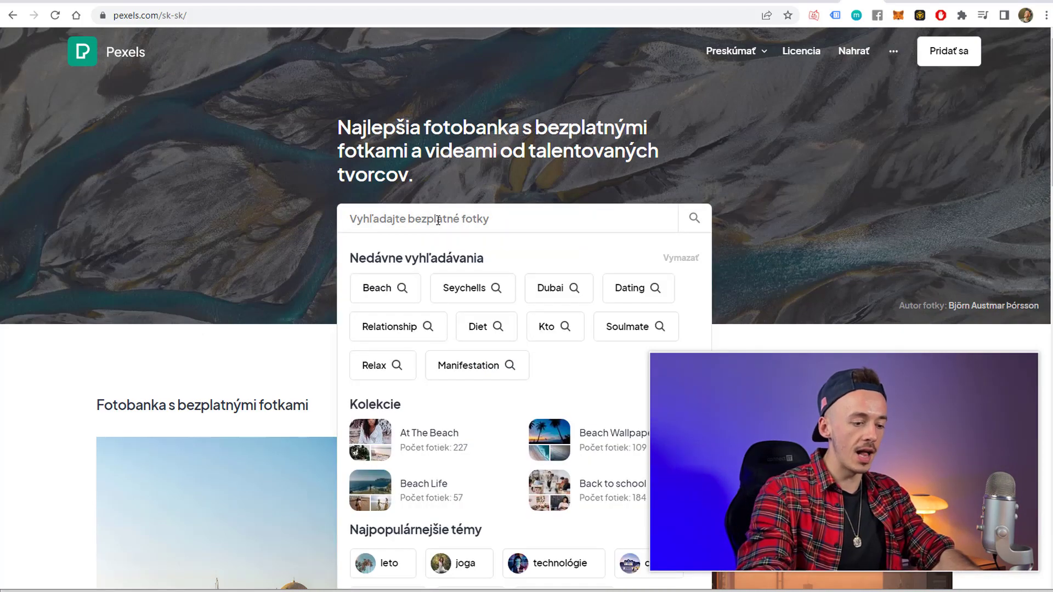
type("calm be")
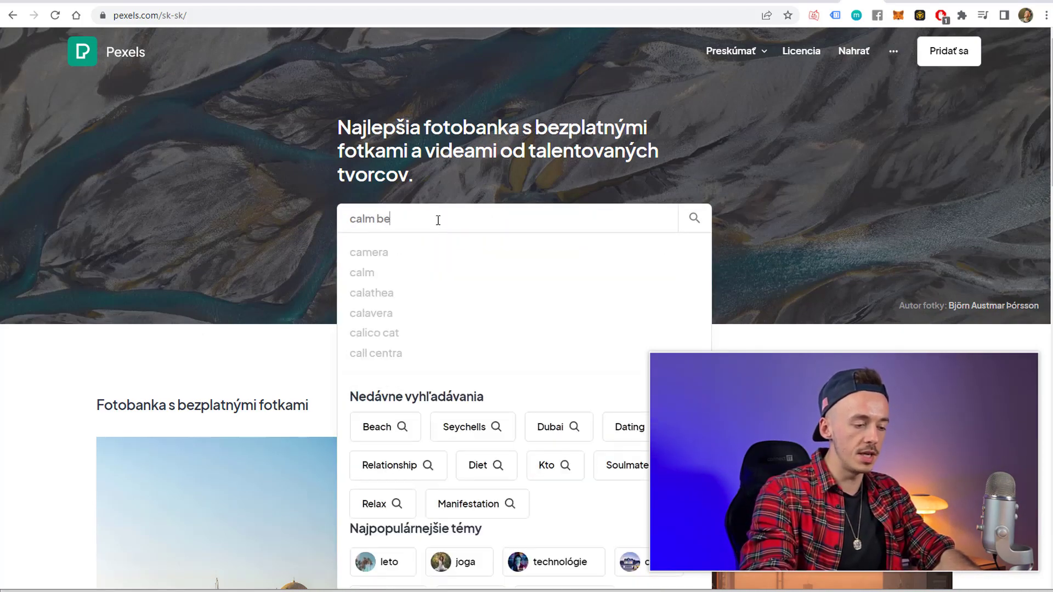
type("ach")
key("Return")
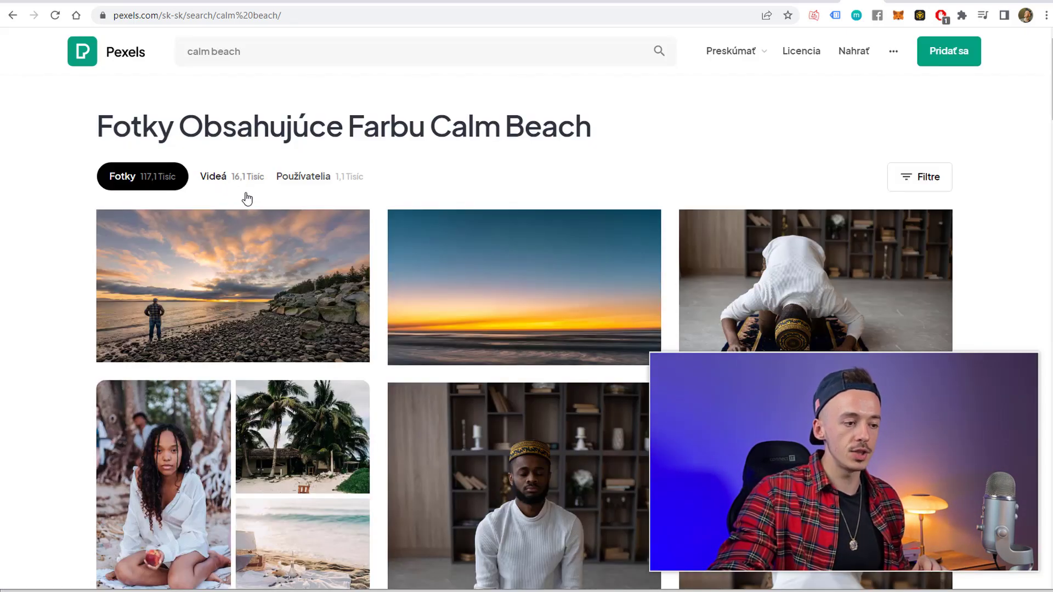
left_click(229, 181)
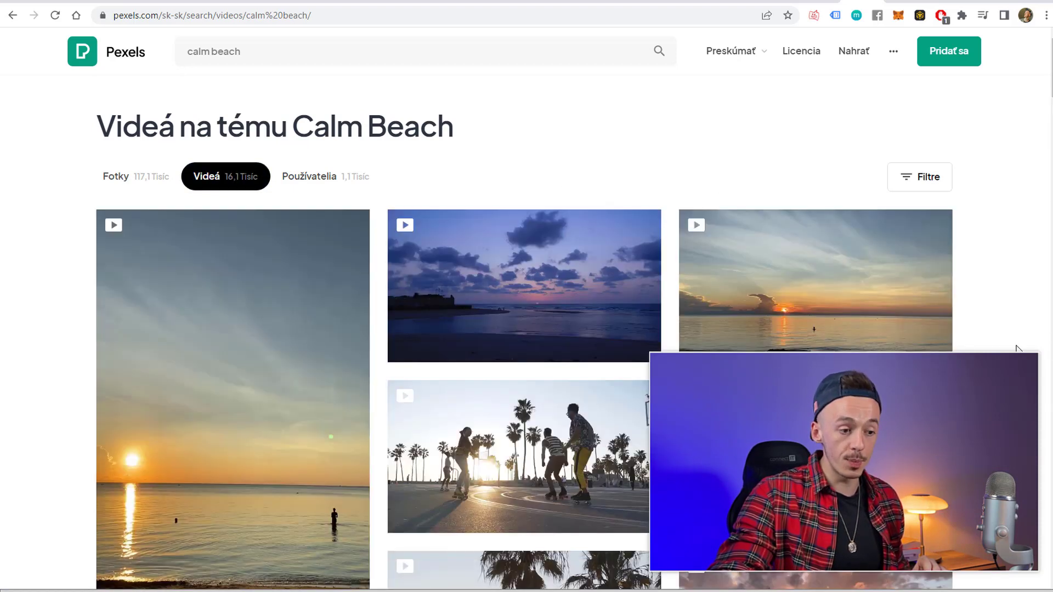
scroll(1020, 350, "down", 1)
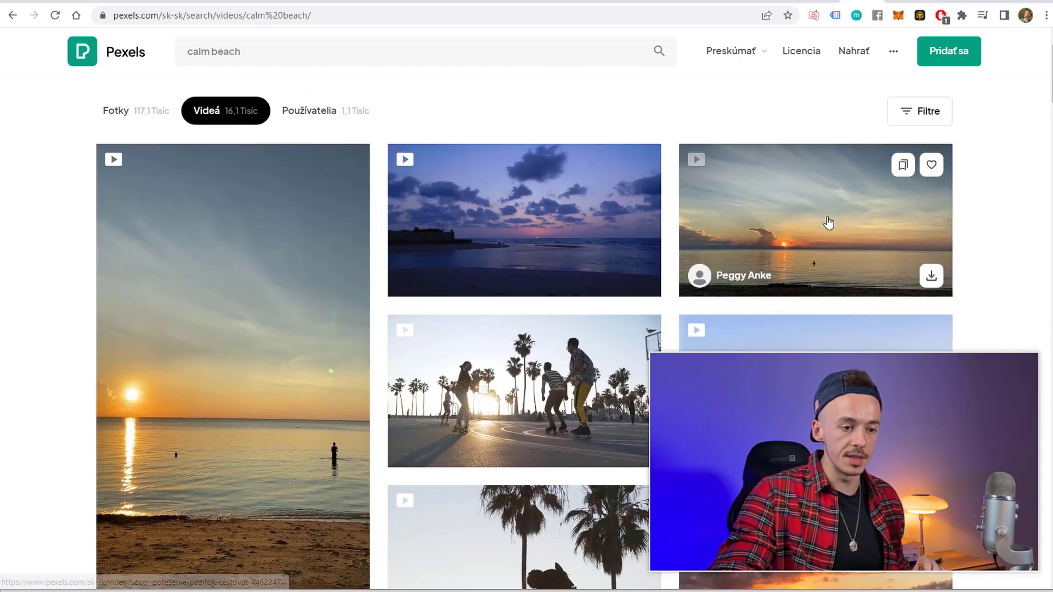
left_click(827, 232)
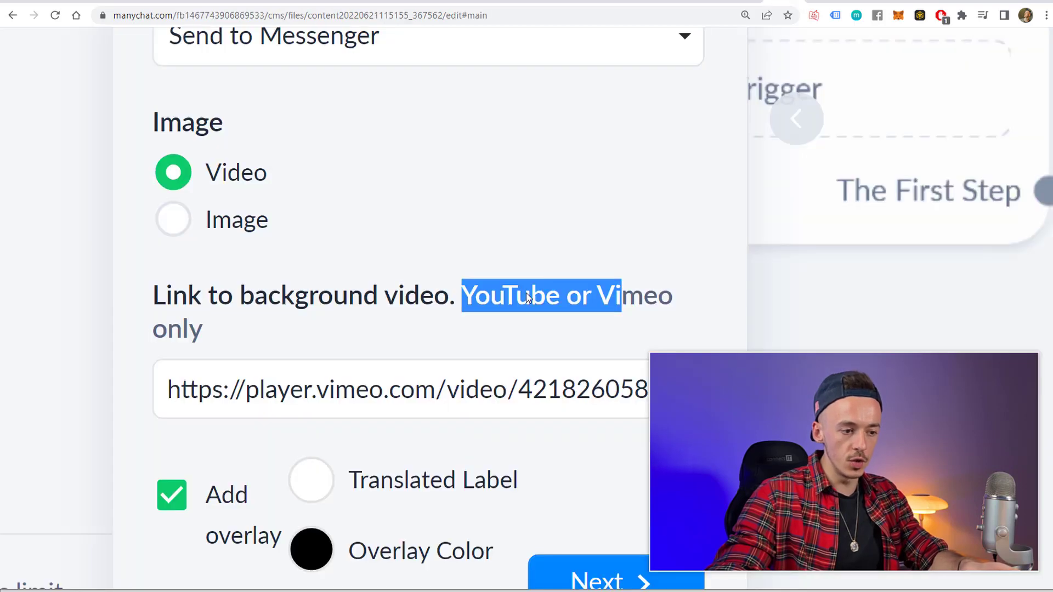
Switch back to ManyChat and show the preview of the landing page widget
left_click(595, 302)
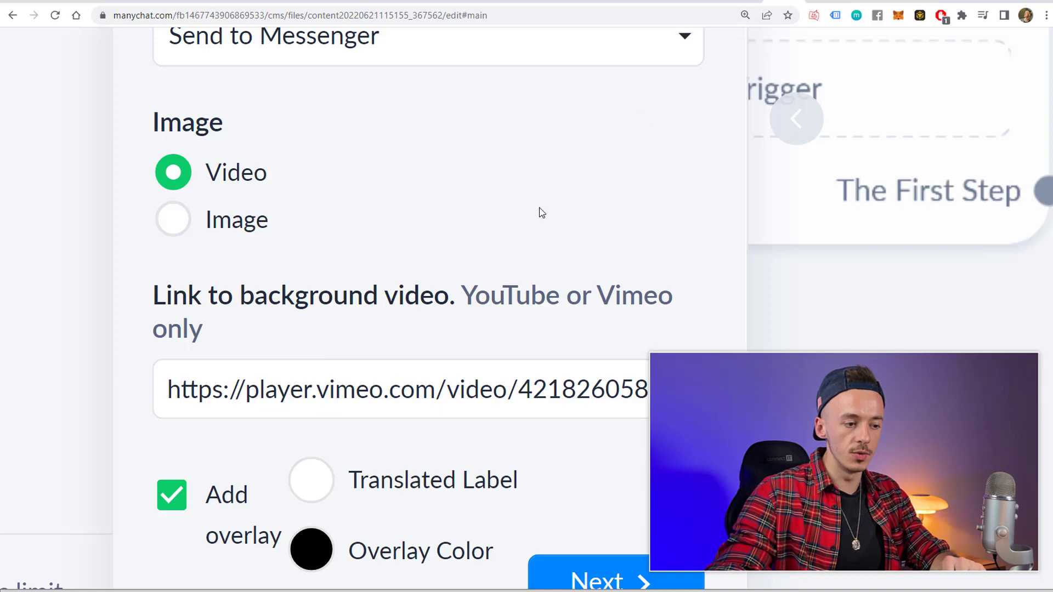
scroll(613, 346, "down", 2)
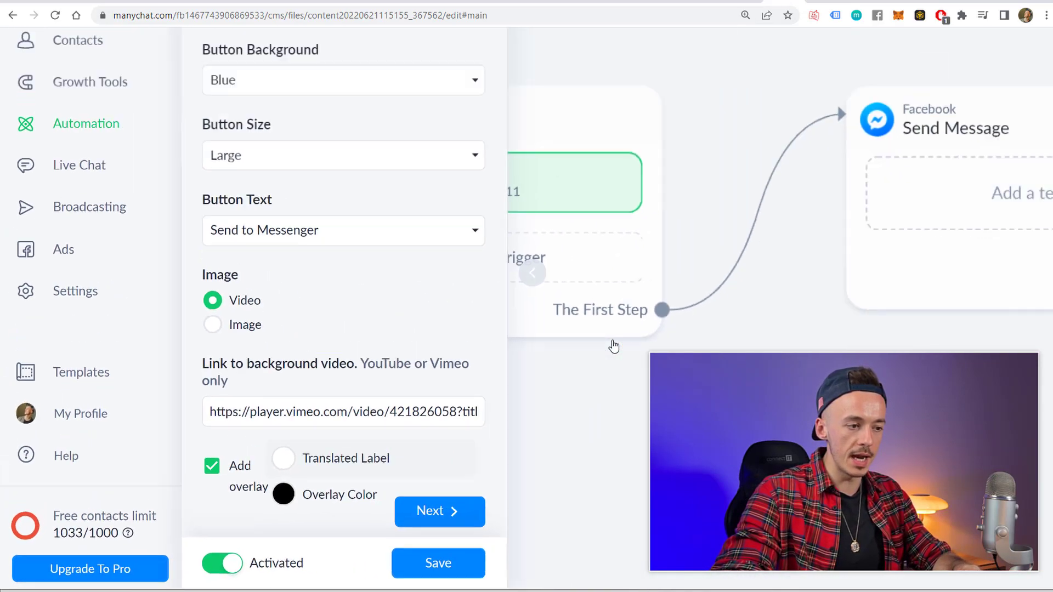
scroll(359, 329, "up", 6)
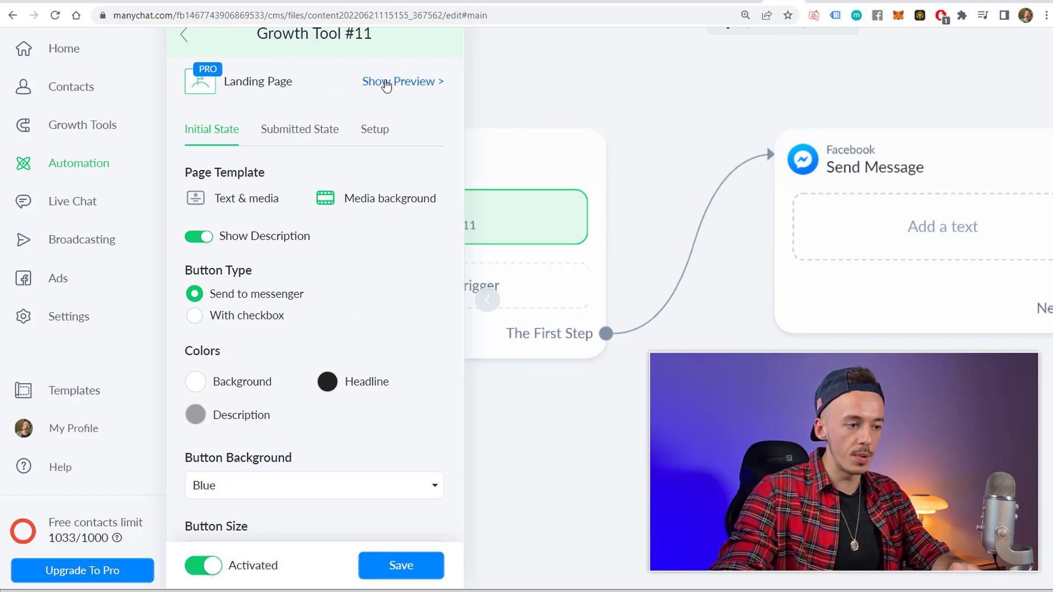
left_click(386, 83)
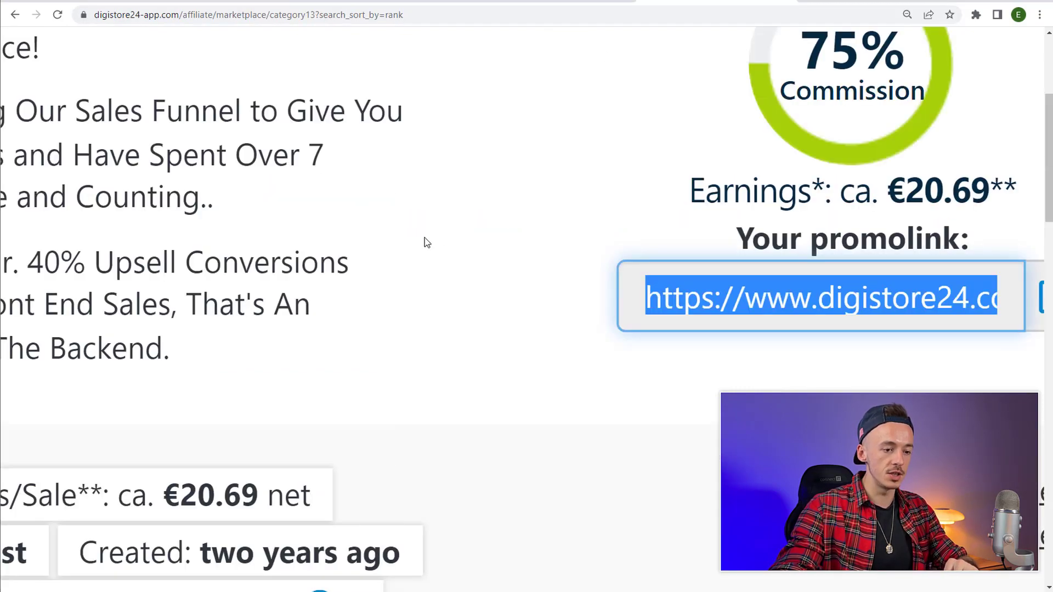
Switch to the Digistore24 marketplace and open the Archetypes product's promolink page
key("ctrl+minus")
key("ctrl+minus")
key("ctrl+minus")
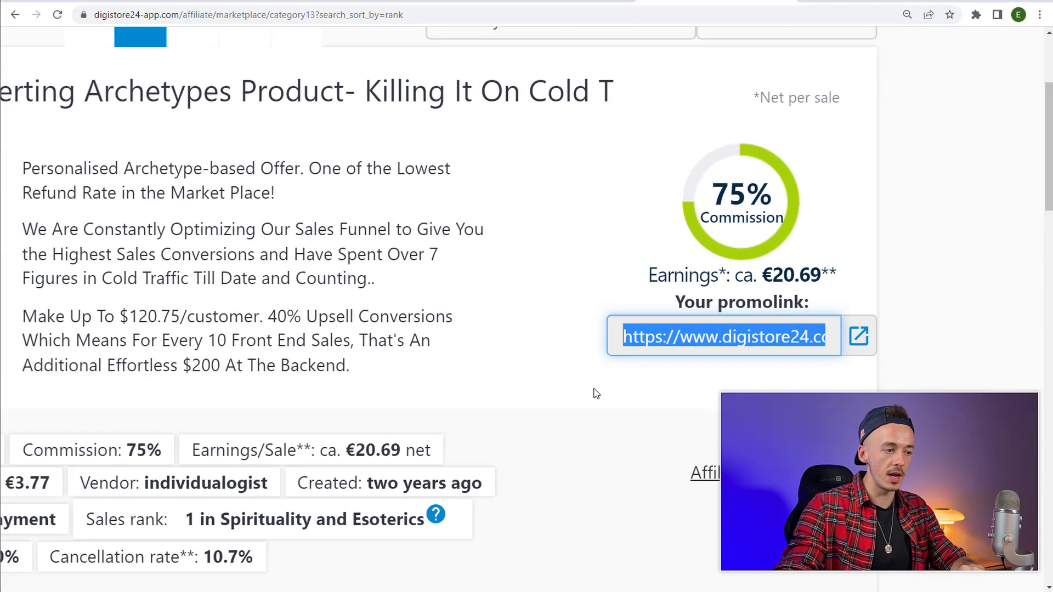
left_click(858, 335)
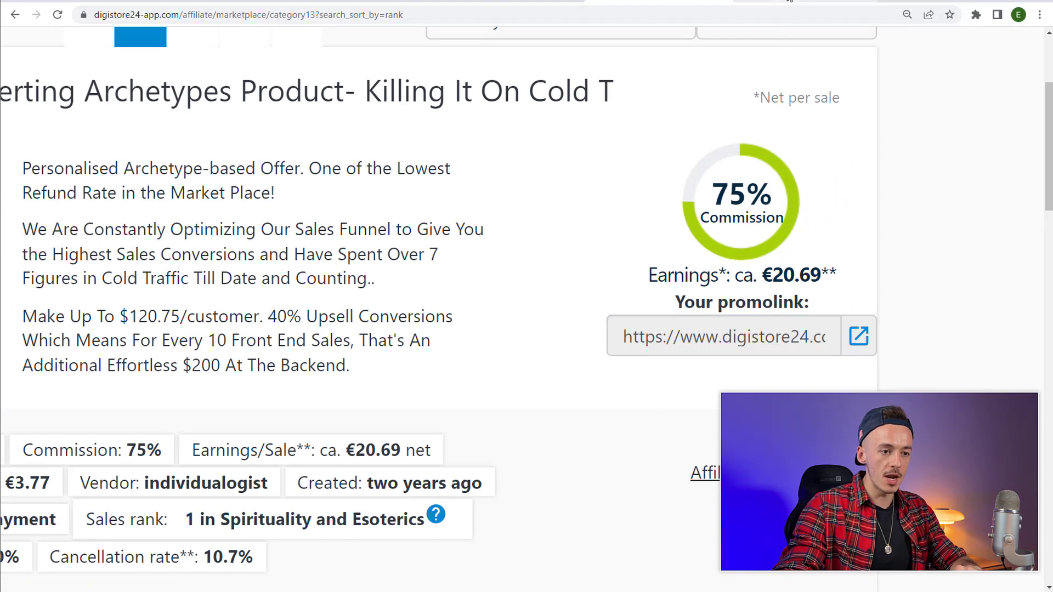
left_click(789, 4)
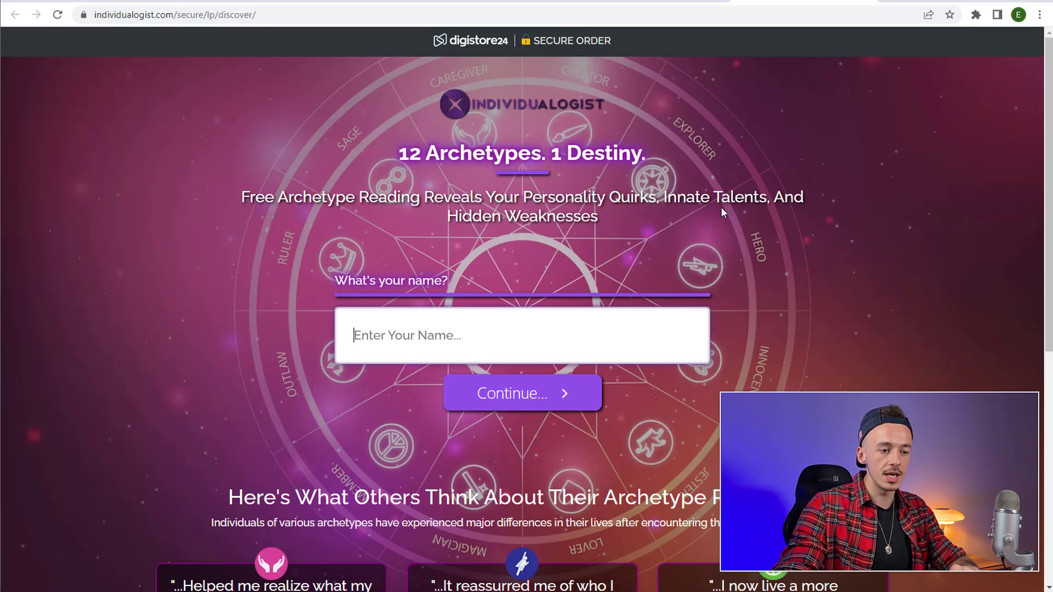
Set the landing page headline to "Free Archetype Reading Reveals Your Personality Quirks, Innate Talents, And Hidden Weaknesses", copied from the offer page
left_click_drag(625, 219, 251, 198)
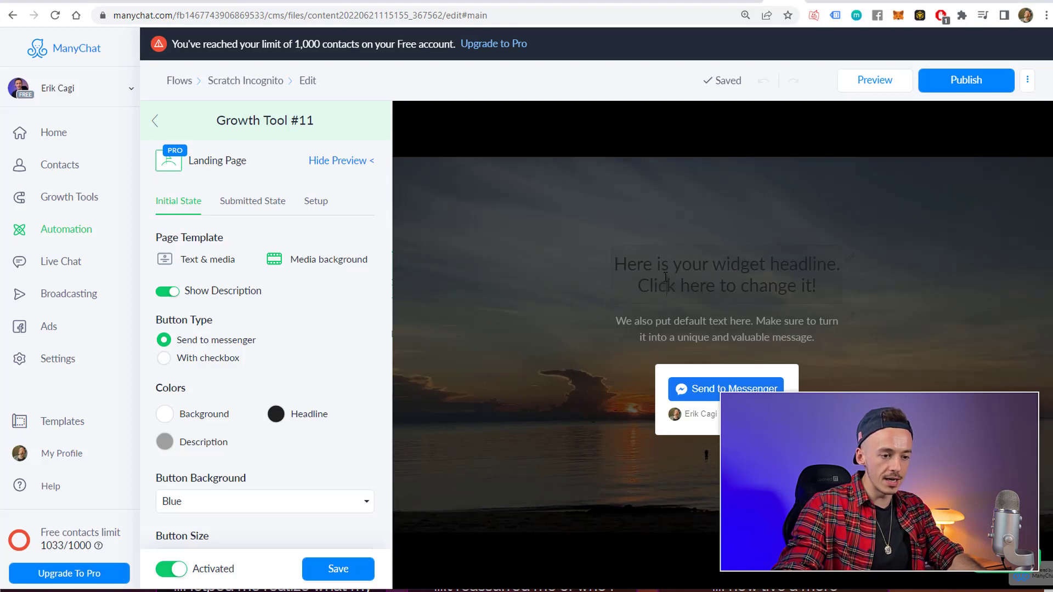
triple_click(665, 277)
type("Free Archetype Reading Reveals Your Personality Quirks, Innate Talents, And Hidden Weaknesses")
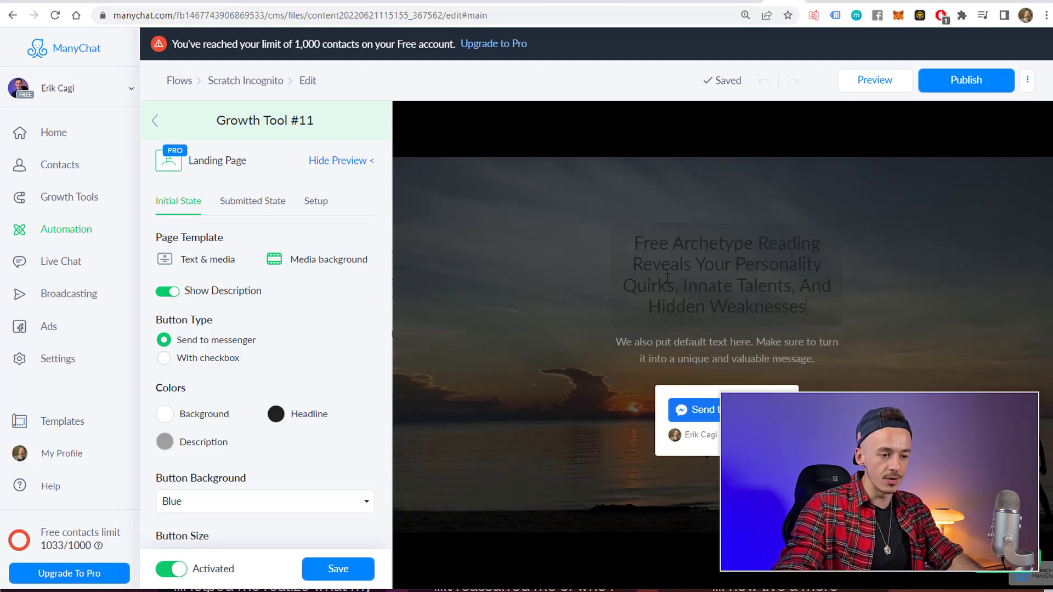
Change the landing page's headline colour to white
triple_click(666, 281)
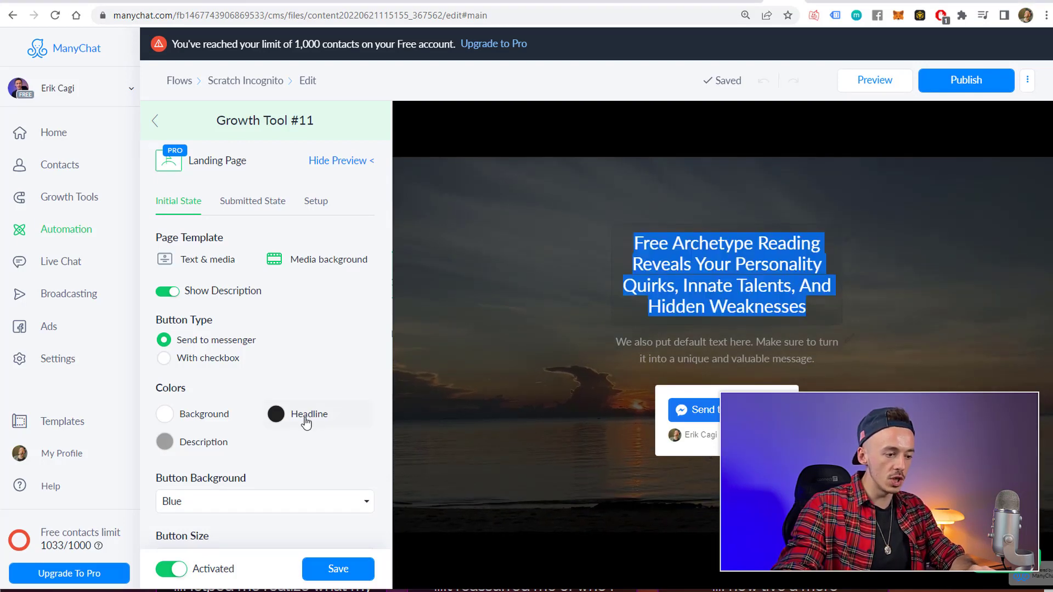
left_click(276, 414)
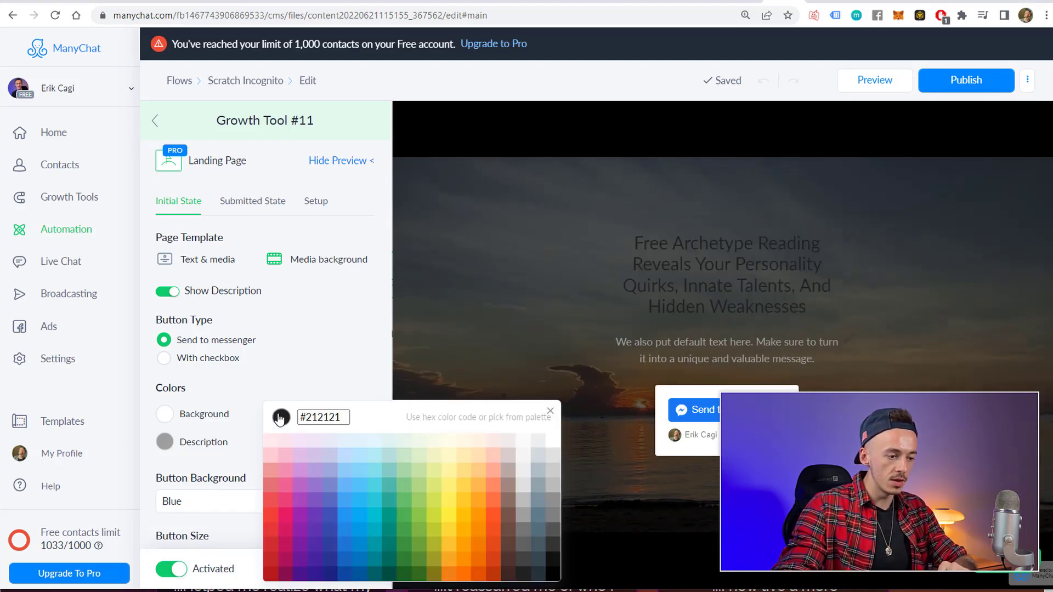
left_click(550, 447)
left_click(343, 376)
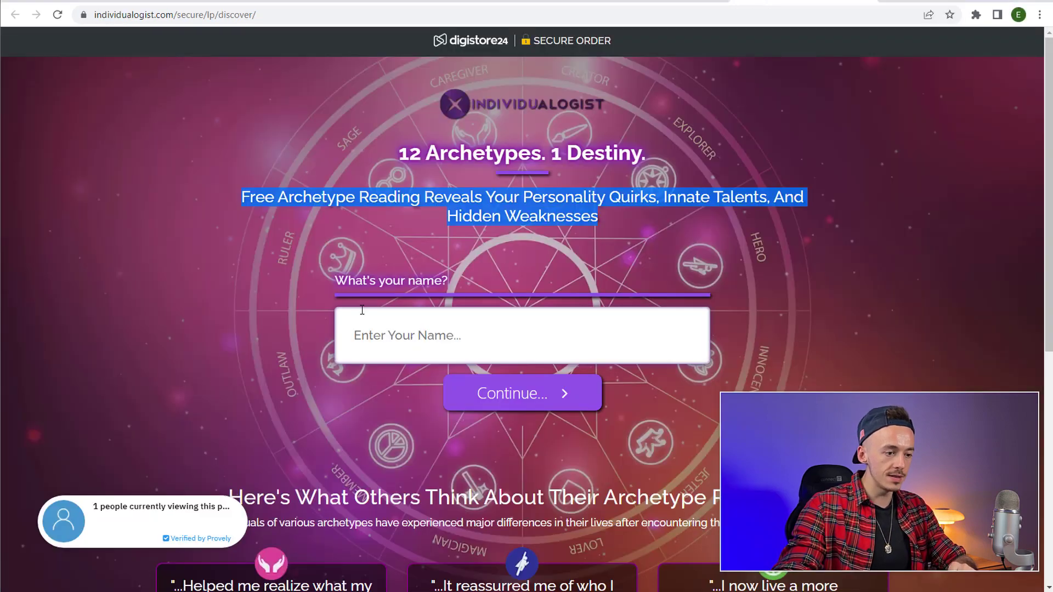
Set the landing page description to "Individuals of various archetypes have experienced major differences in their lives after encountering their archetype readings!", copied from the offer page
scroll(362, 311, "down", 4)
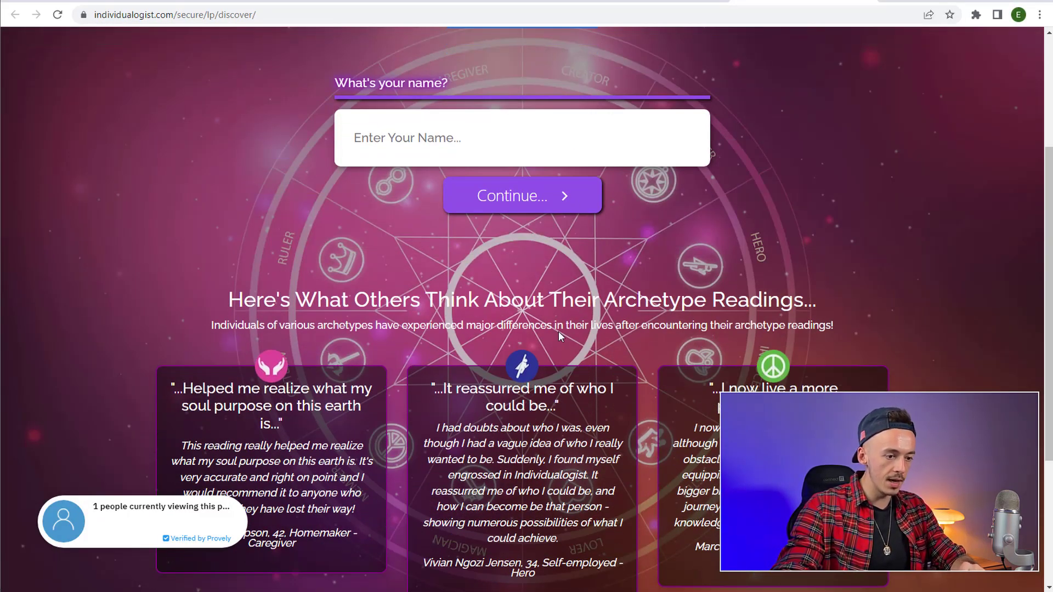
left_click_drag(204, 326, 860, 331)
key("ctrl+c")
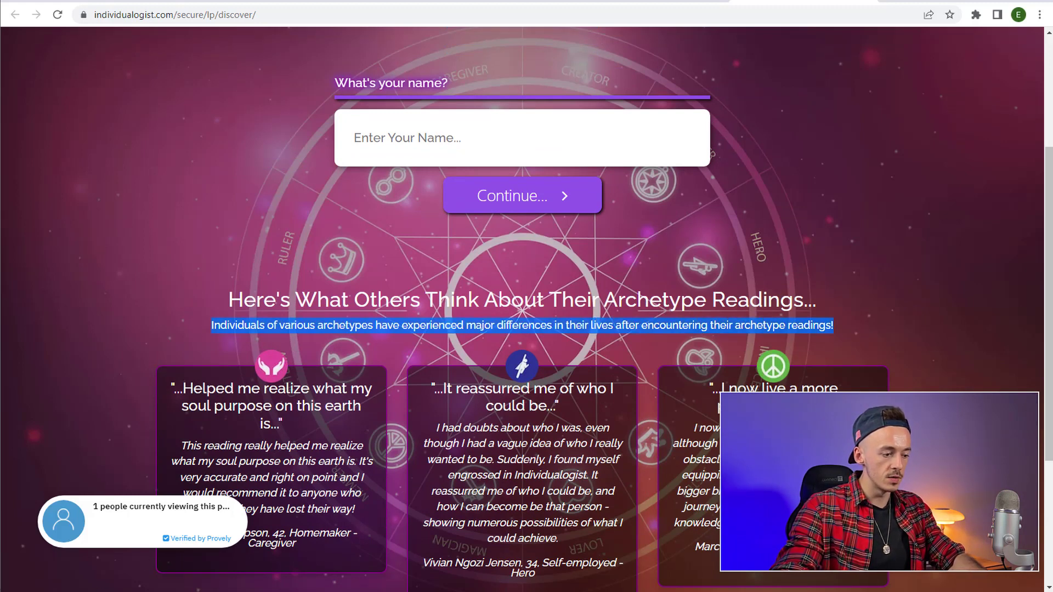
left_click(128, 588)
triple_click(726, 354)
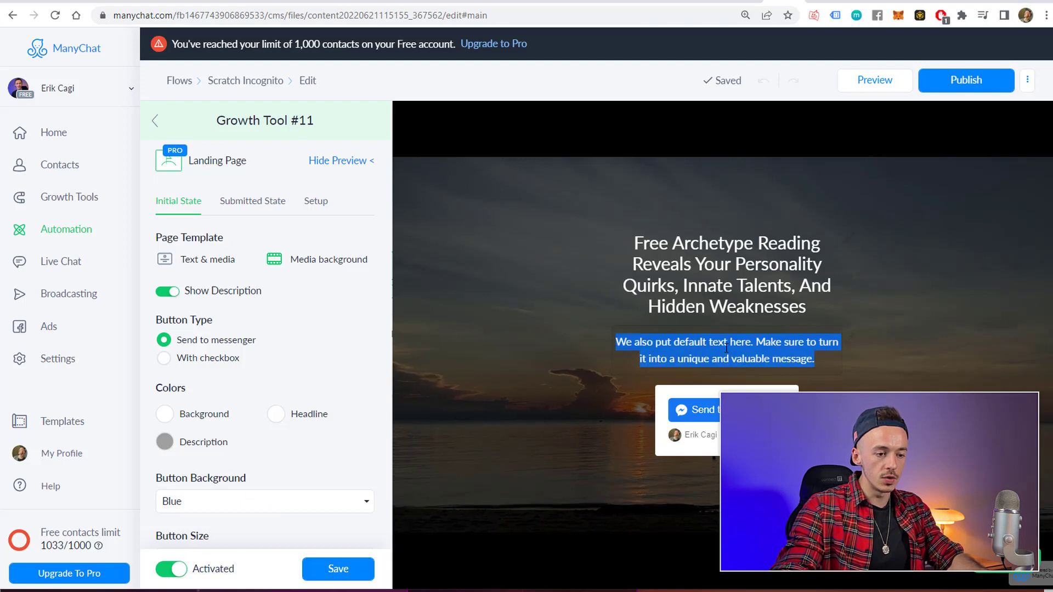
key("ctrl+v")
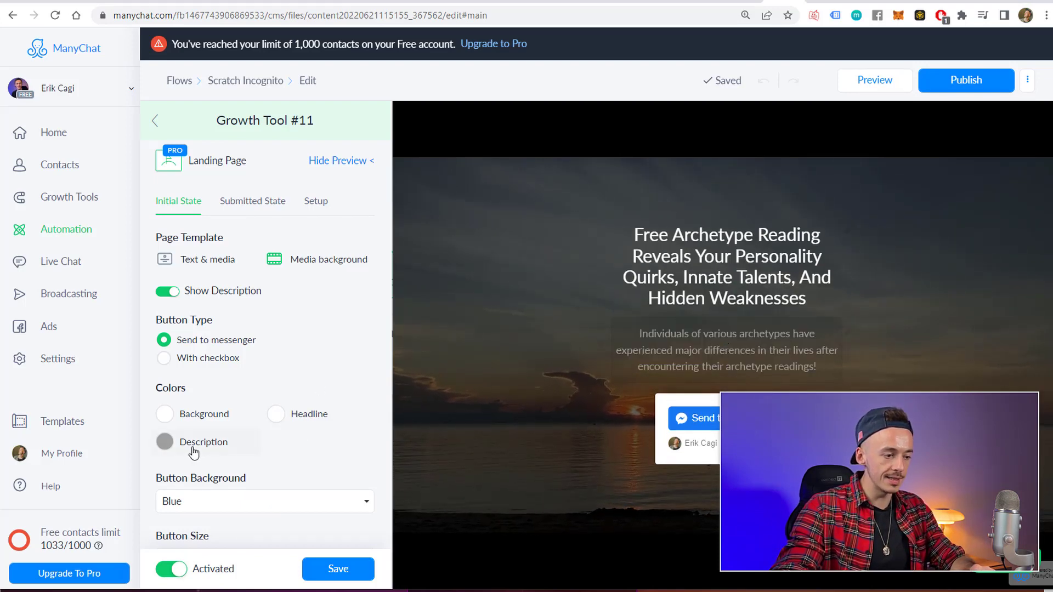
Change the landing page's description colour to white (#FFFFFF)
left_click(165, 442)
left_click(444, 317)
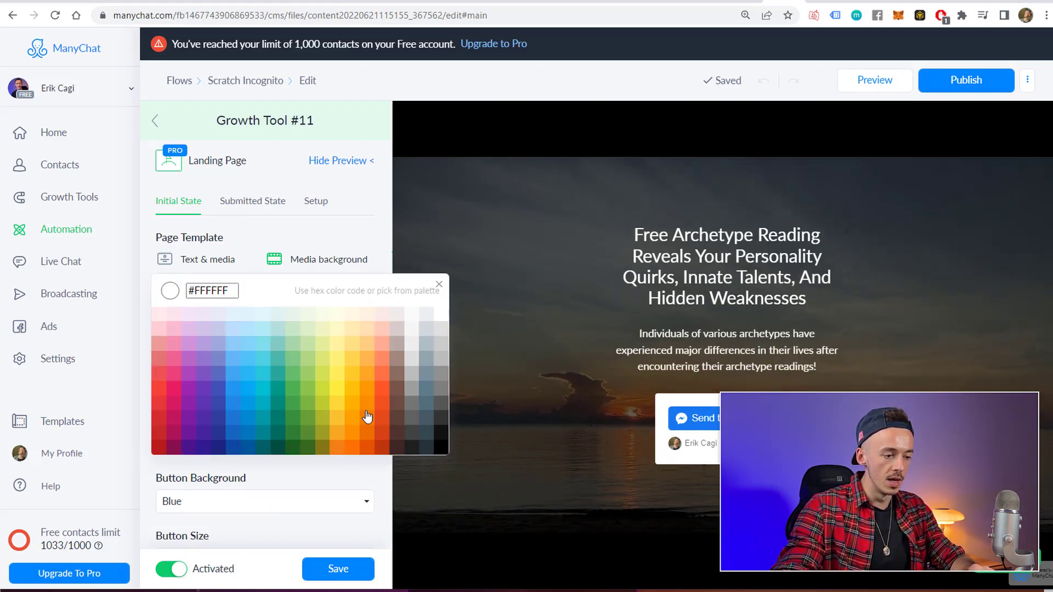
left_click(347, 475)
Try purple and crimson shades for the background video's overlay colour, then set it to dark grey #333333
scroll(351, 466, "down", 5)
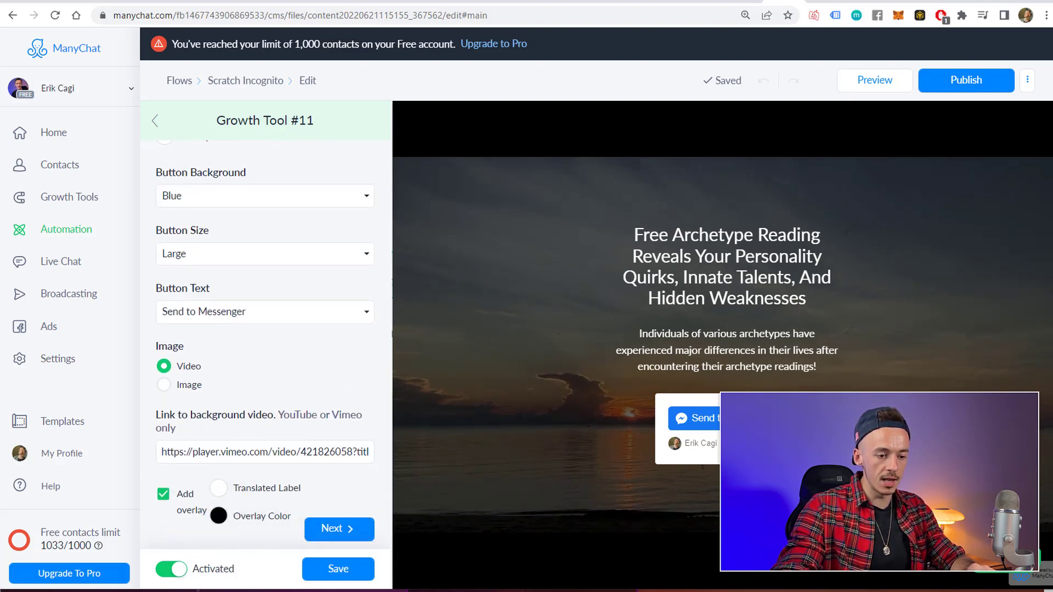
left_click(218, 515)
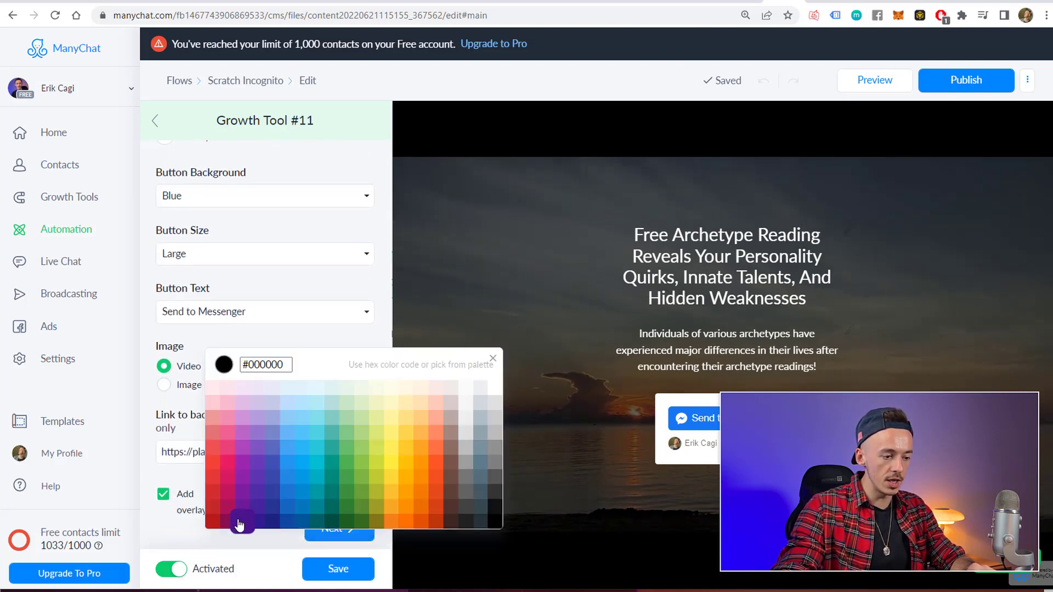
left_click(244, 465)
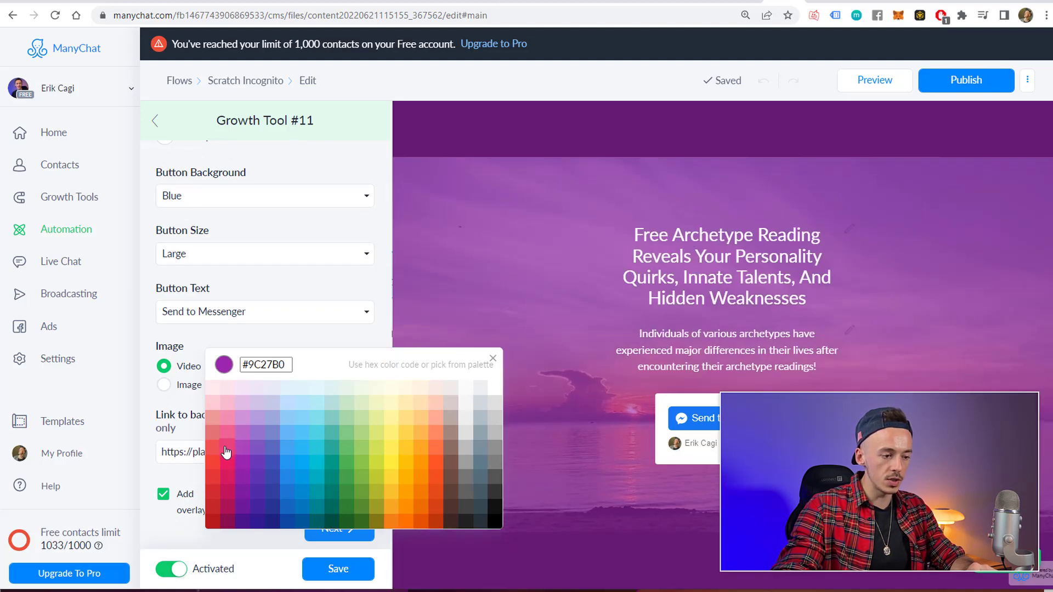
left_click(226, 452)
left_click(229, 467)
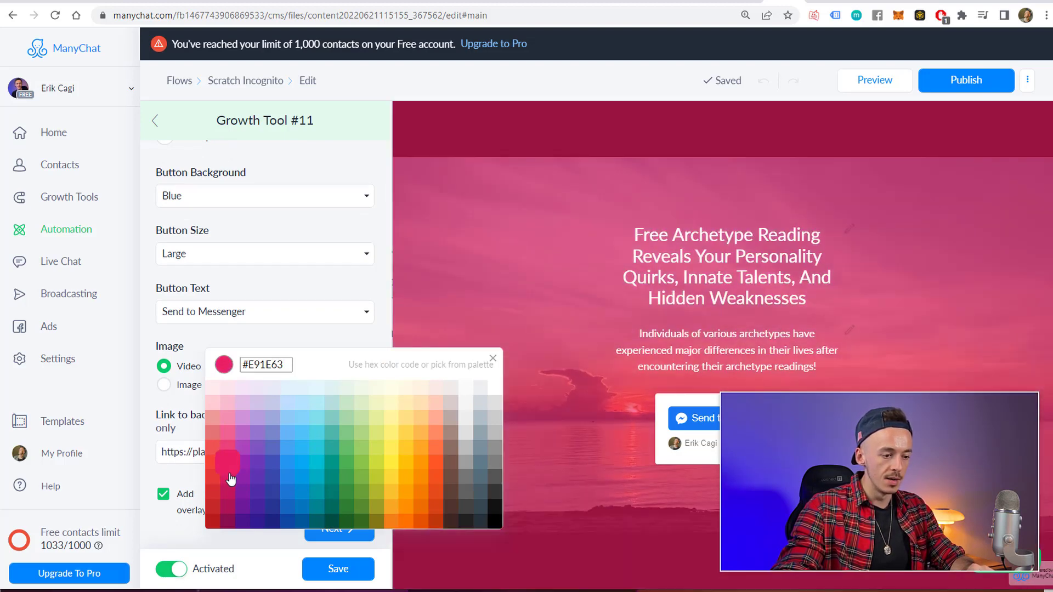
left_click(228, 514)
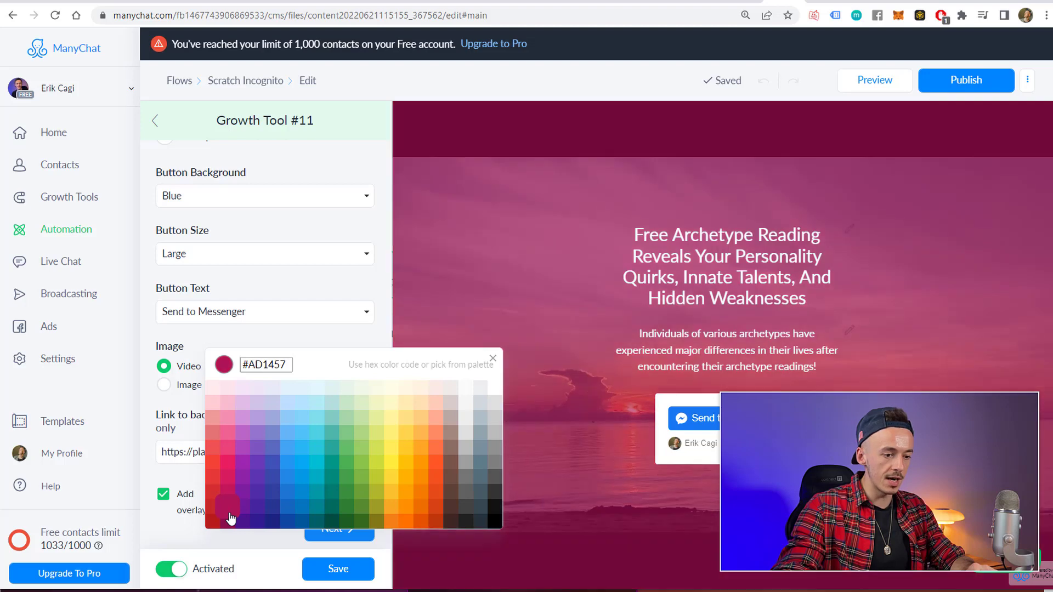
left_click(229, 526)
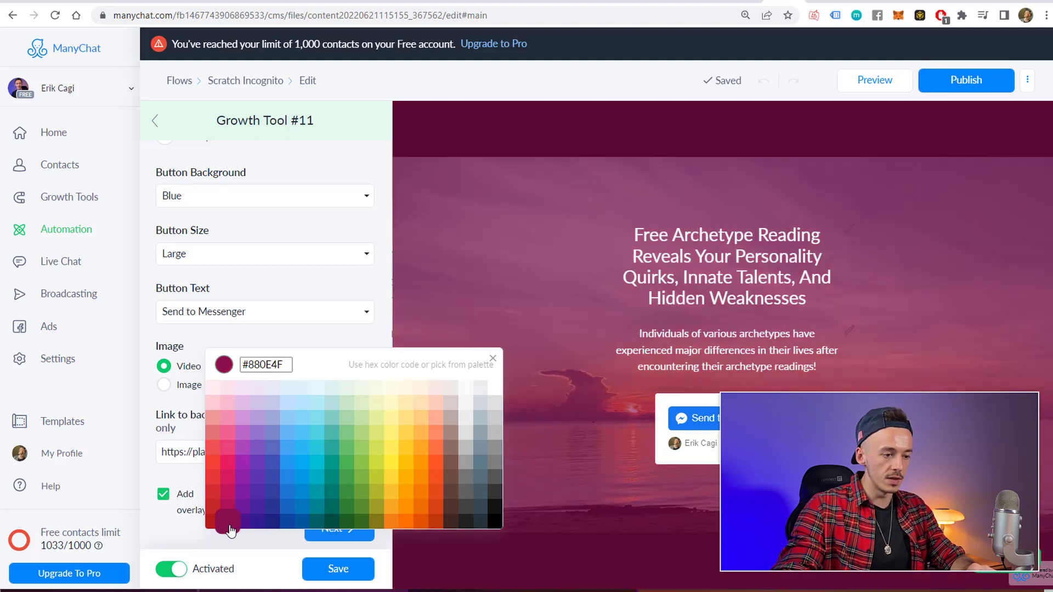
left_click(495, 496)
left_click(495, 496)
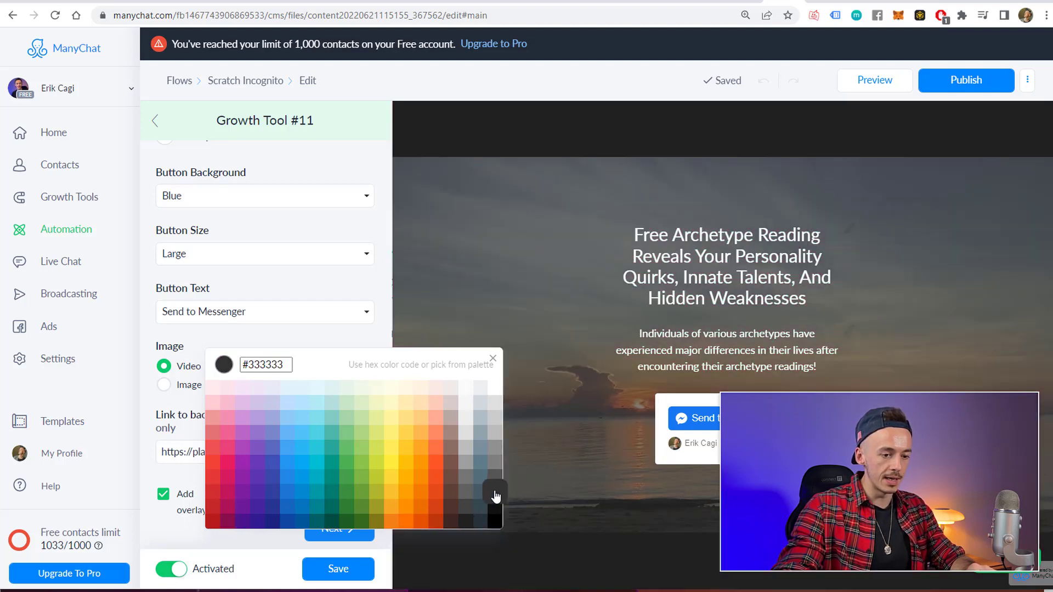
left_click(327, 337)
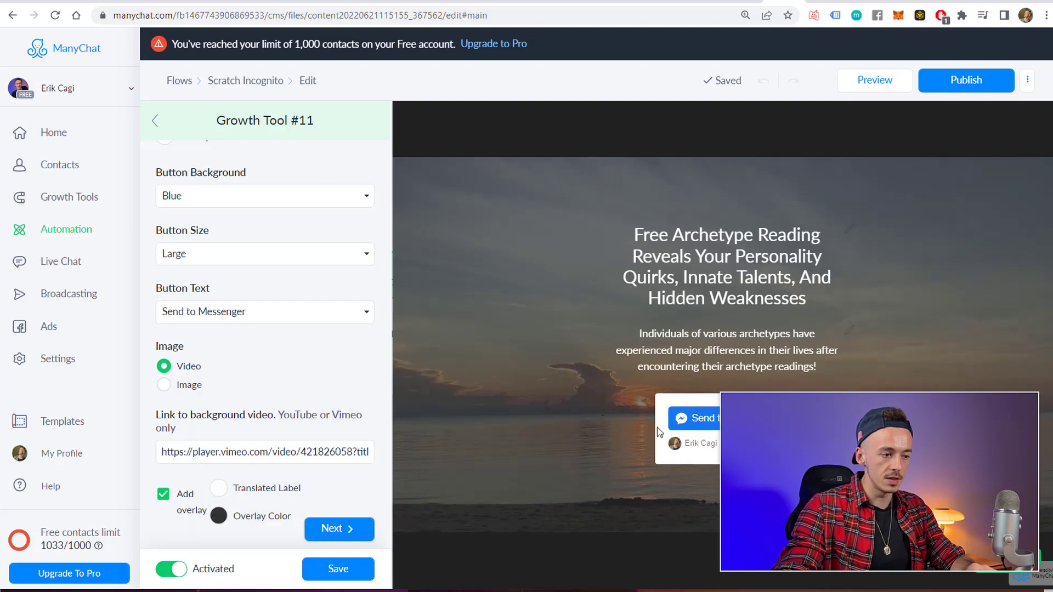
Set the landing page's submitted state to redirect to a URL after submission
scroll(275, 384, "up", 5)
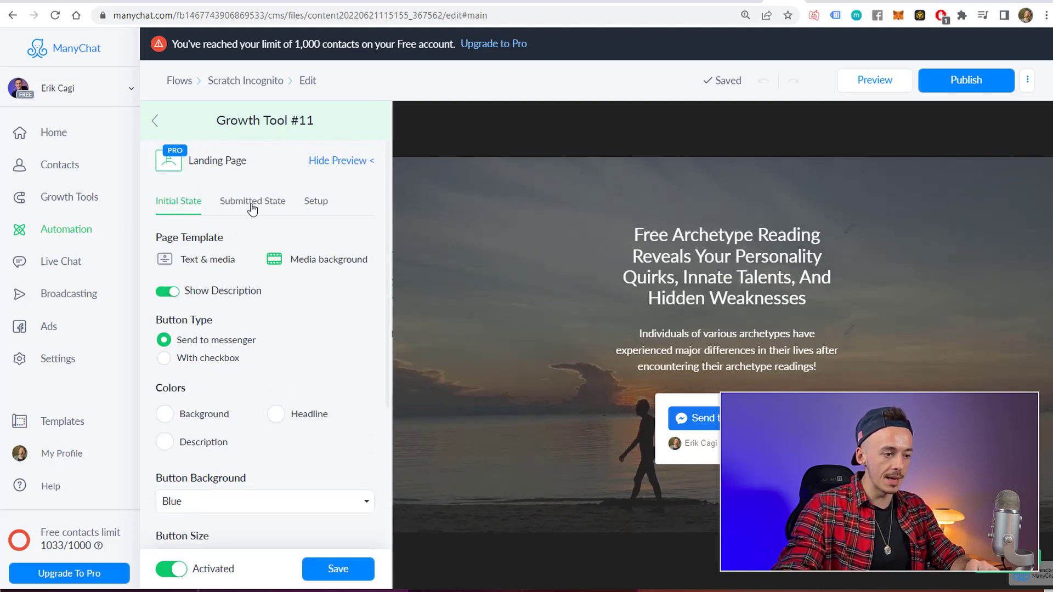
left_click(251, 203)
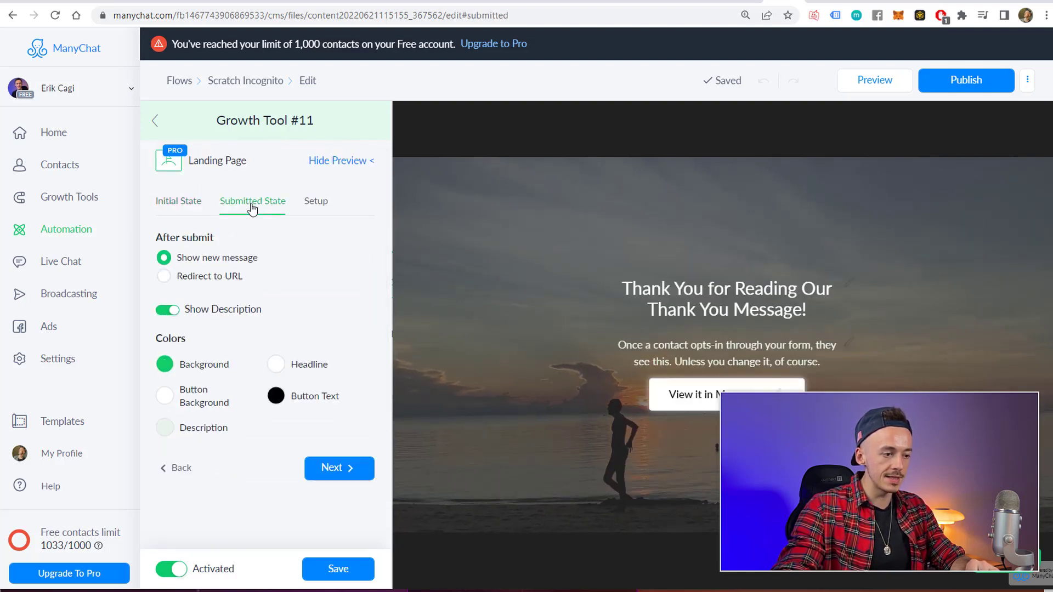
left_click(164, 277)
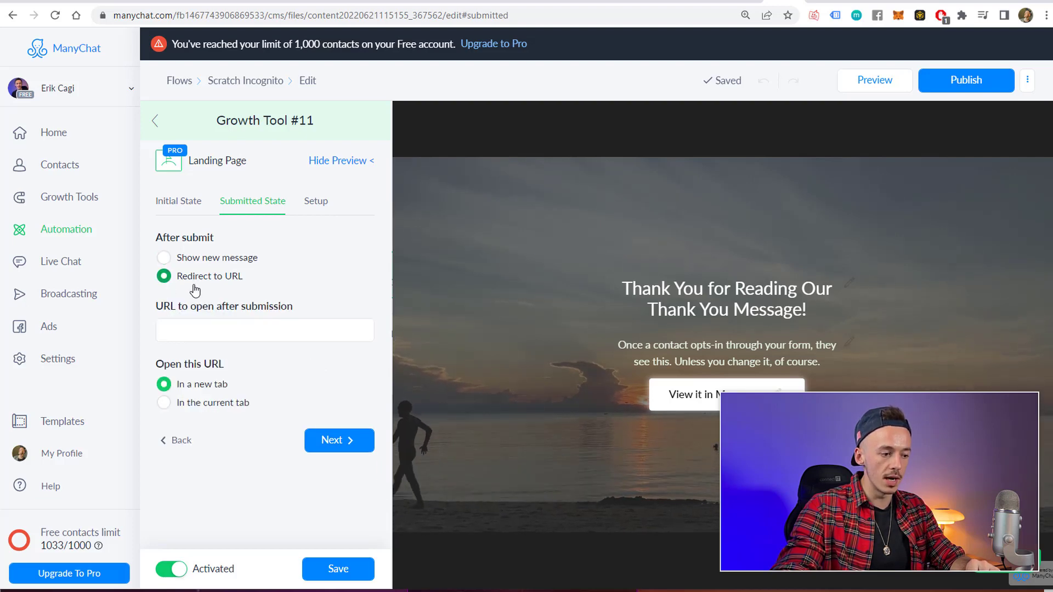
Copy the Archetypes offer's promolink from Digistore24 and enter it in ManyChat as the URL to open after submission
key("alt+Tab")
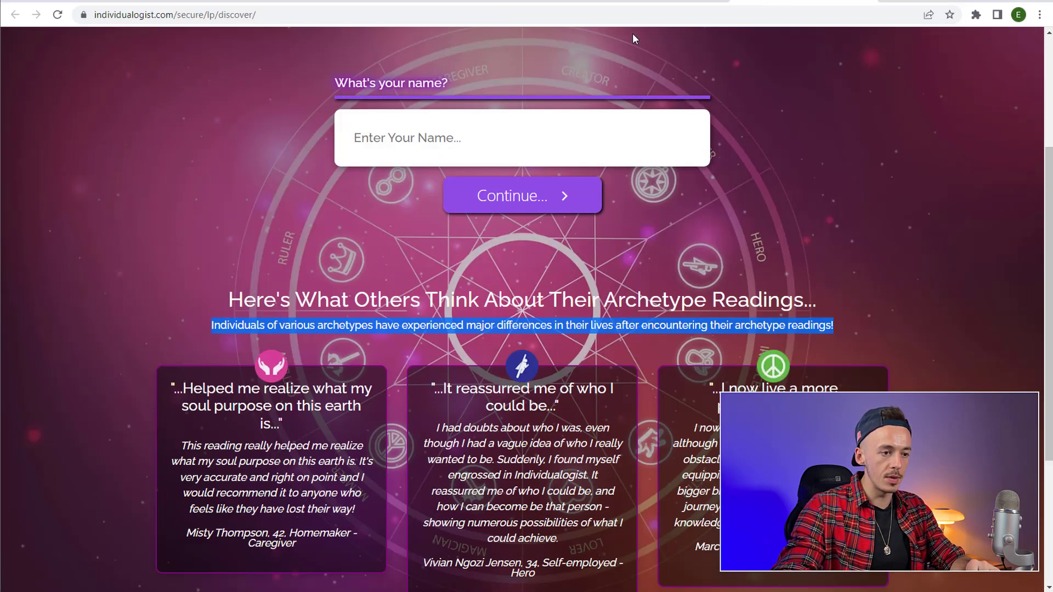
key("alt+Tab")
left_click(759, 345)
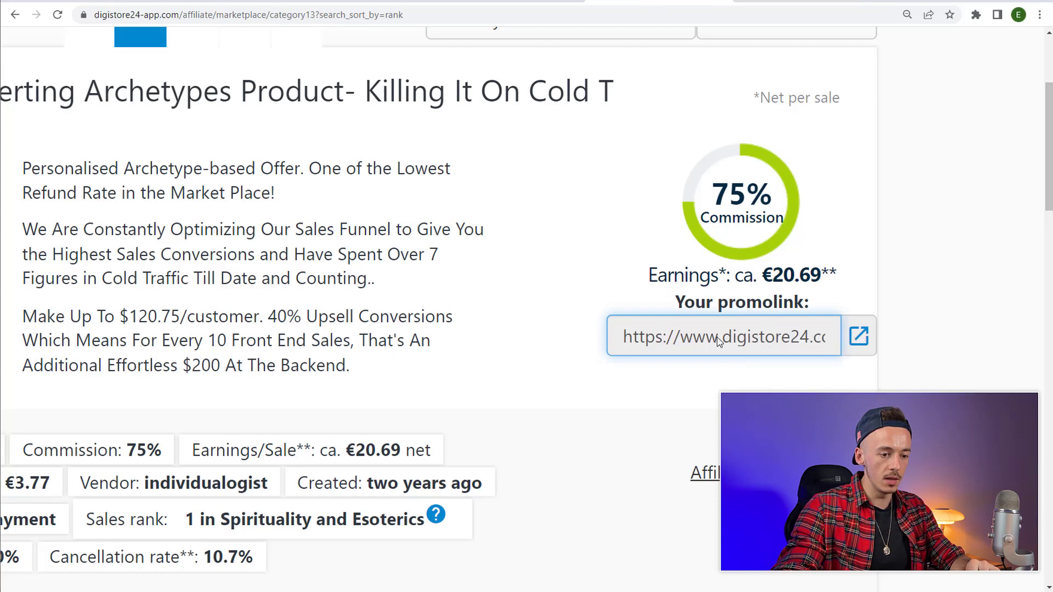
right_click(725, 338)
left_click(766, 349)
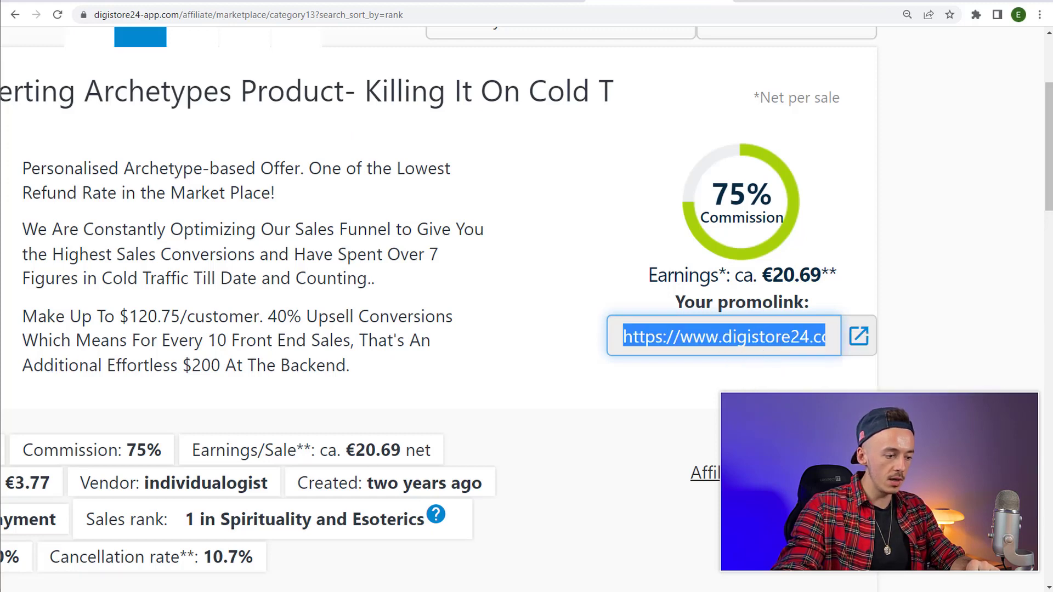
key("alt+Tab")
left_click(188, 329)
right_click(188, 329)
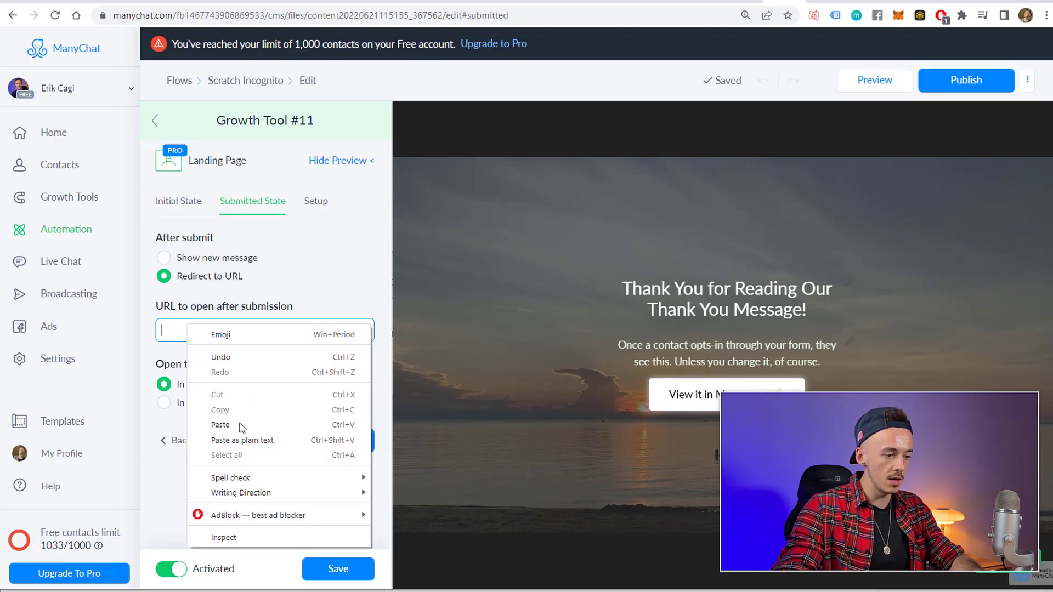
left_click(221, 425)
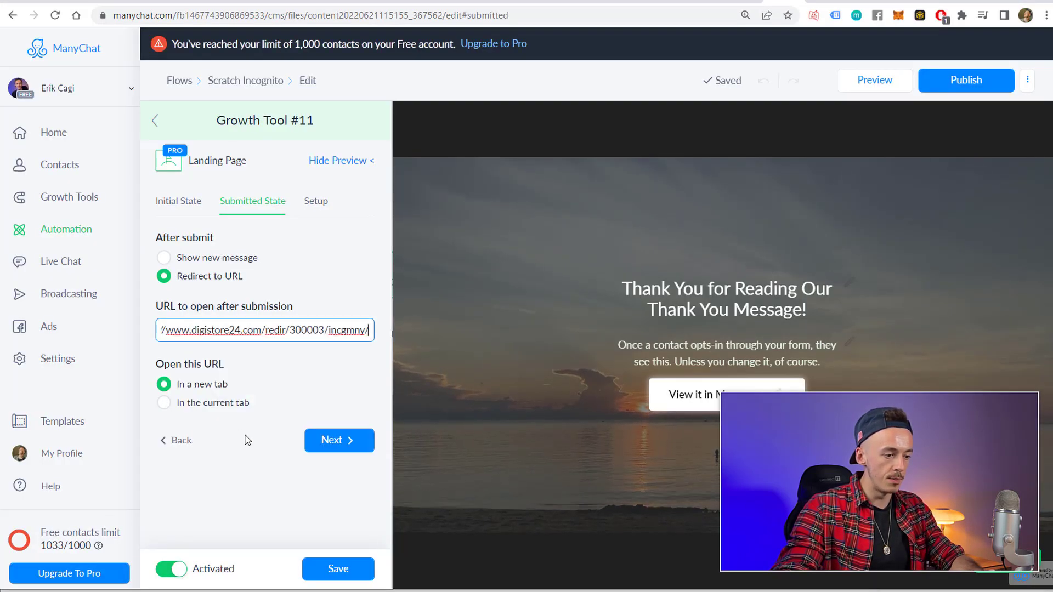
Open the live landing page from the growth tool's setup settings, check its content, and return to the flow editor
left_click(346, 440)
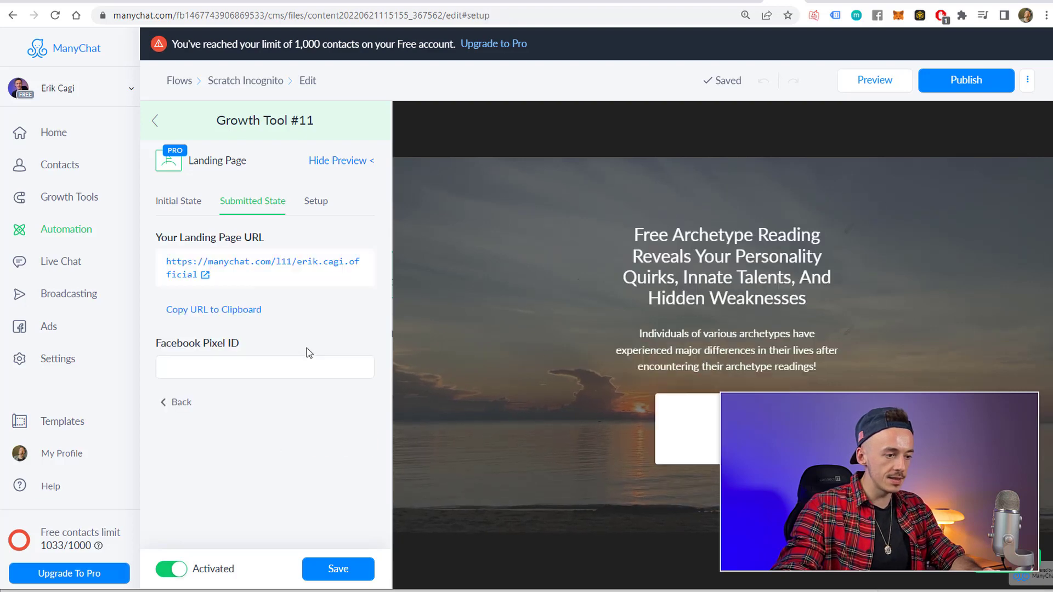
left_click(209, 278)
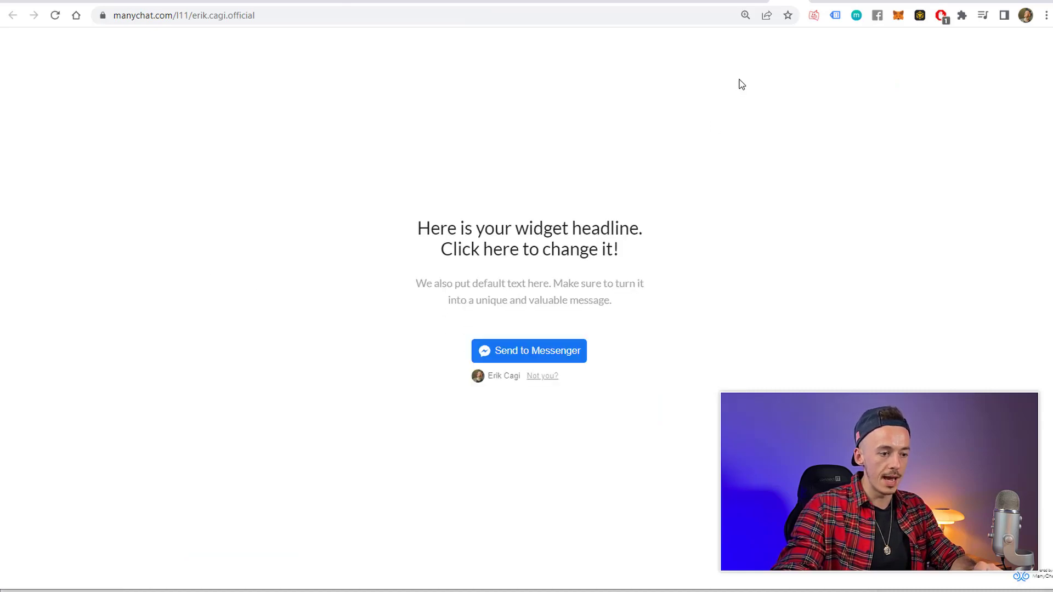
left_click(747, 1)
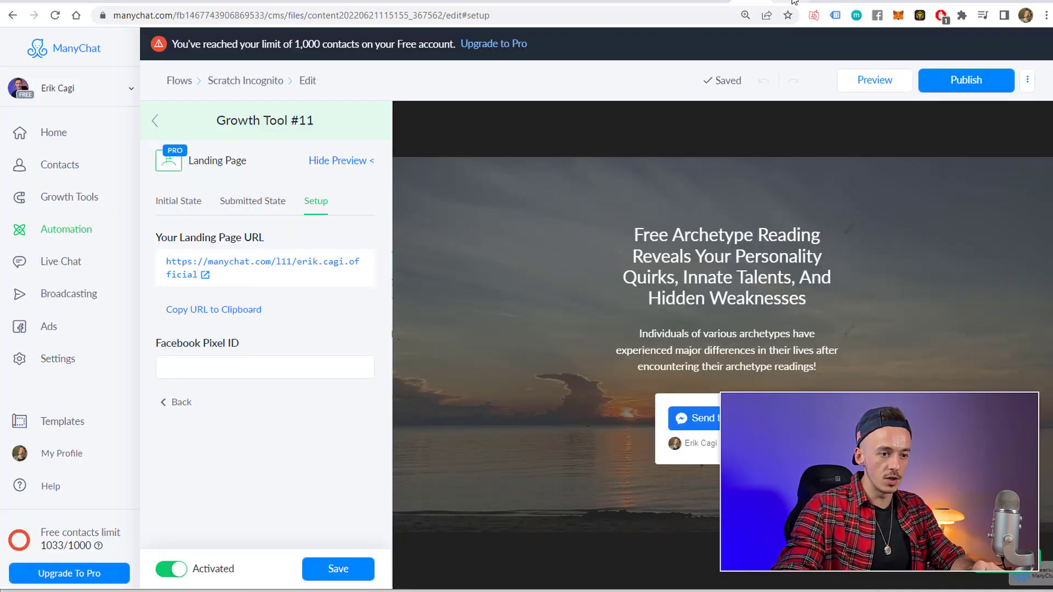
key("ctrl+Tab")
left_click(750, 2)
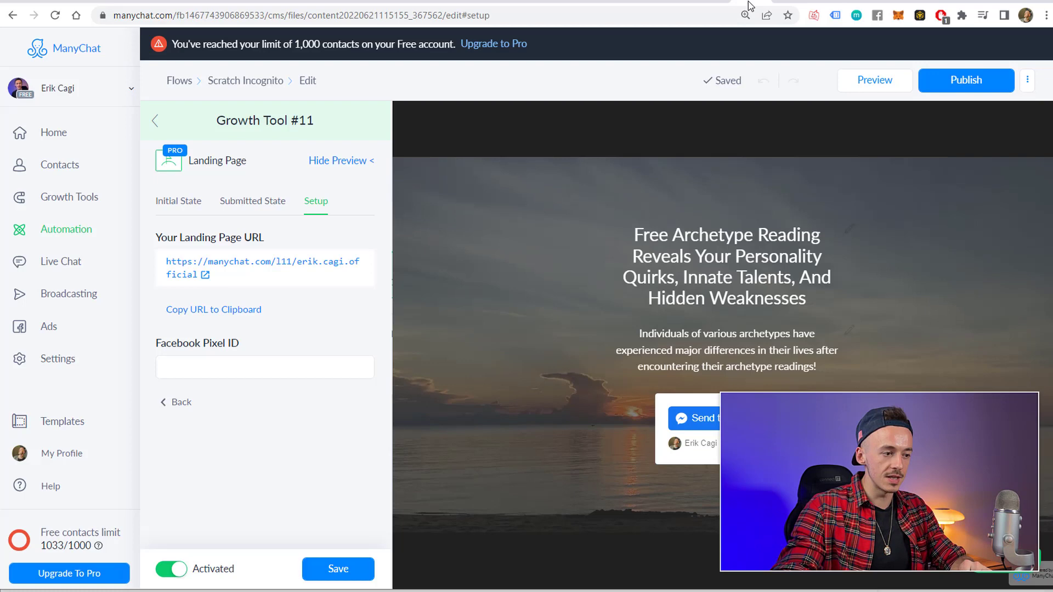
Save the landing page growth tool from its initial state settings and return to the flow canvas
left_click(173, 214)
left_click(341, 568)
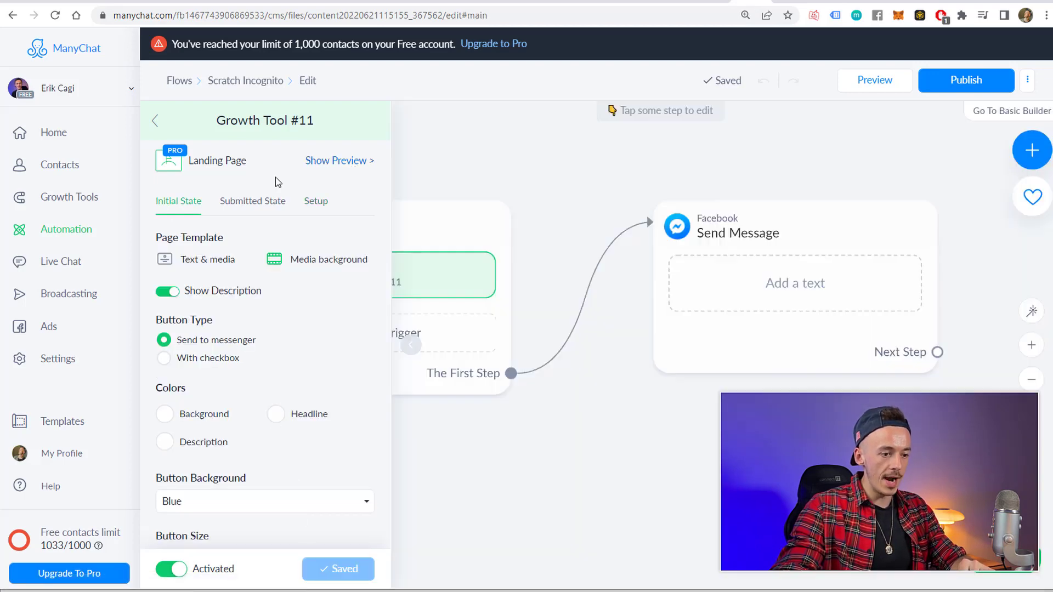
left_click(590, 490)
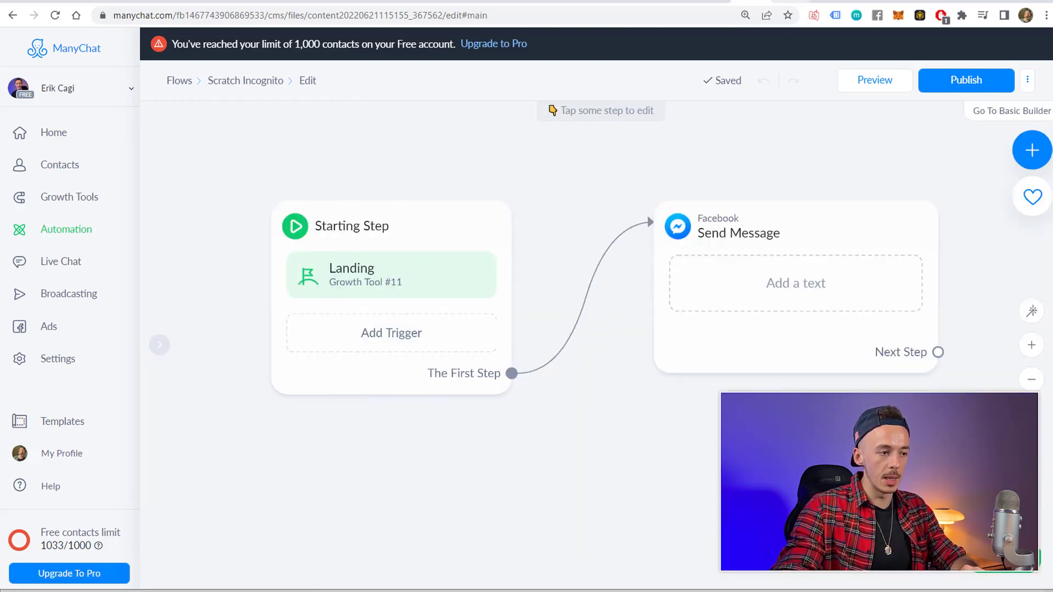
Reload the live landing page to check the saved design, and return to the flow editor
left_click(789, 2)
left_click(57, 15)
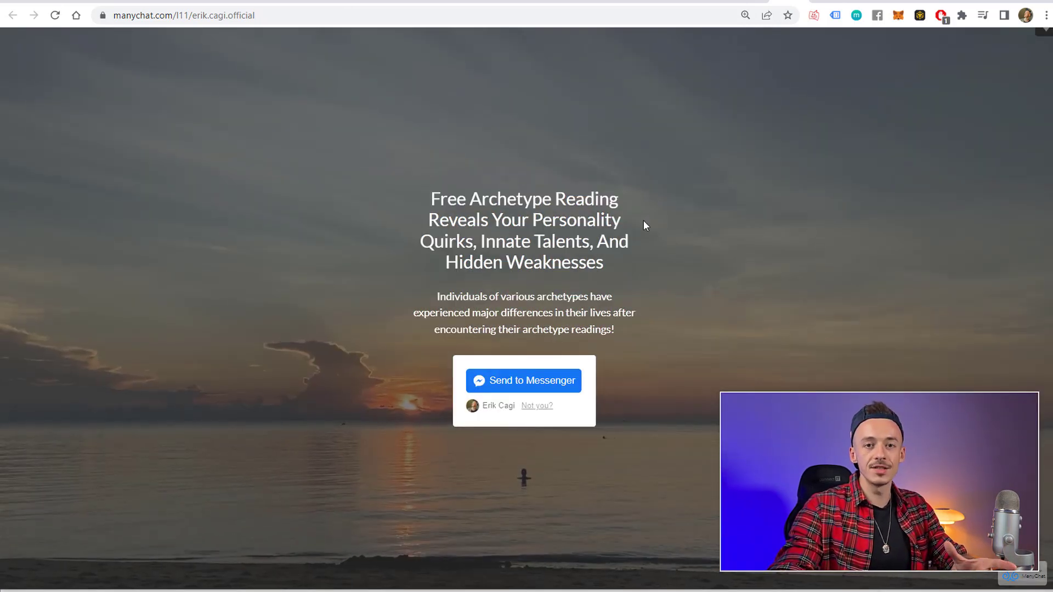
left_click(713, 3)
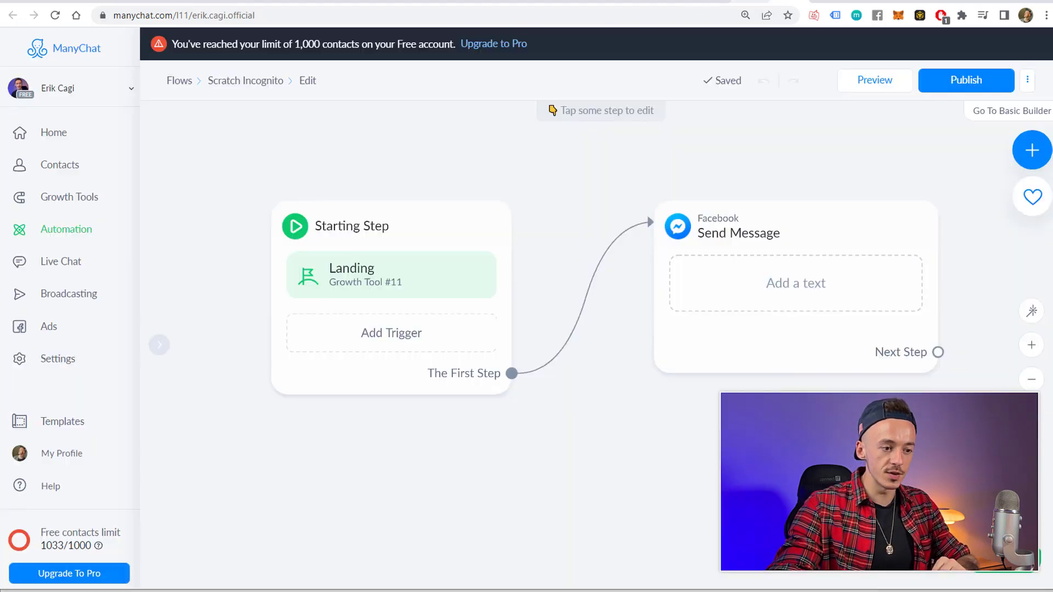
Set the Send Message text to "Hey, Thanks for requesting your free archetype reading! The results are very interesting and might shock you 😁"
left_click(799, 289)
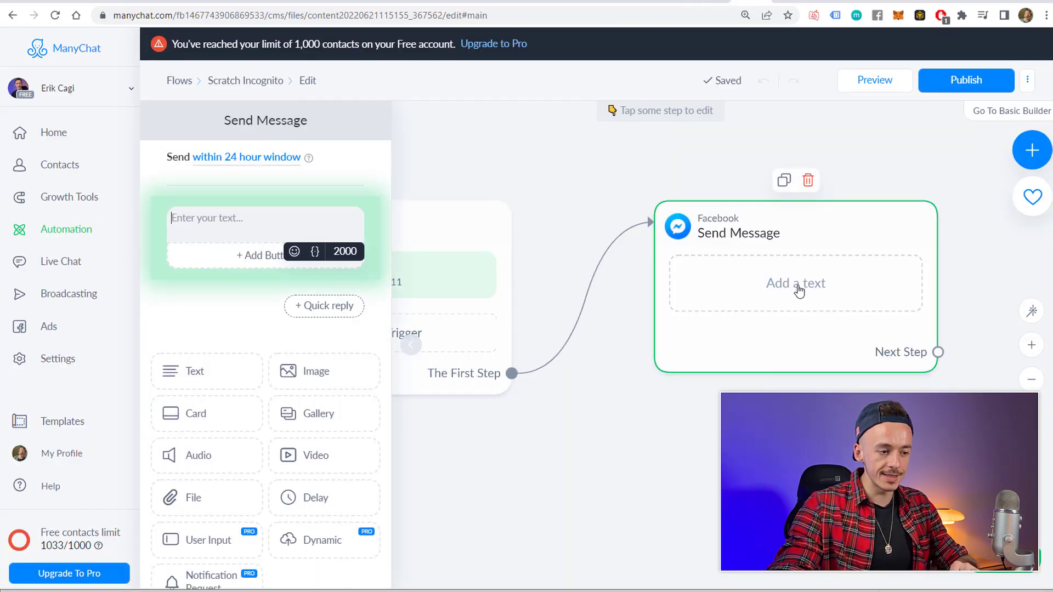
left_click(226, 228)
key("ctrl+v")
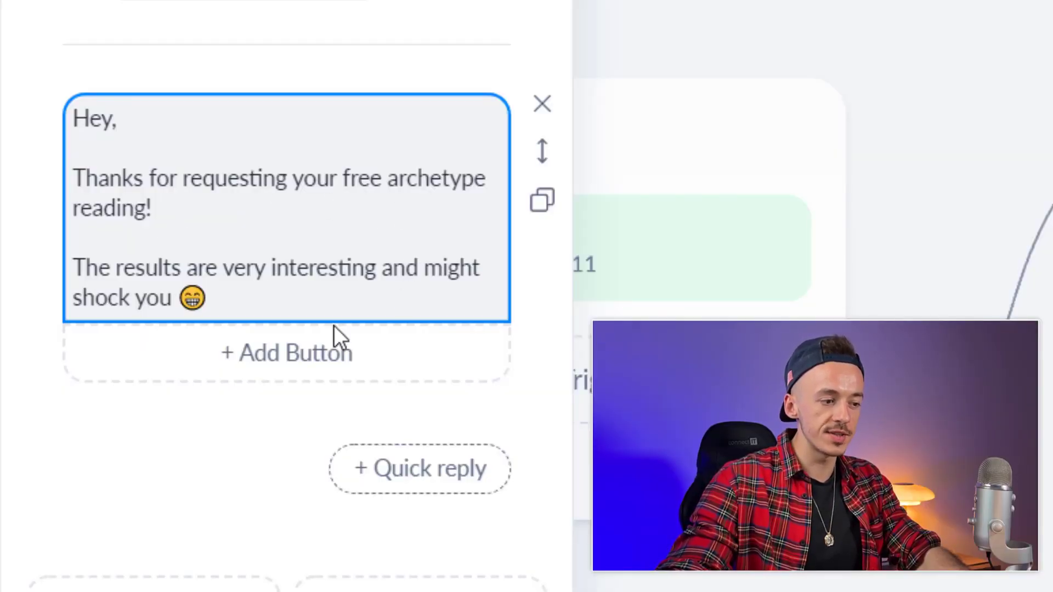
Add a 3-second typing delay after the greeting text in the Messenger message
scroll(285, 335, "down", 3)
scroll(268, 340, "down", 3)
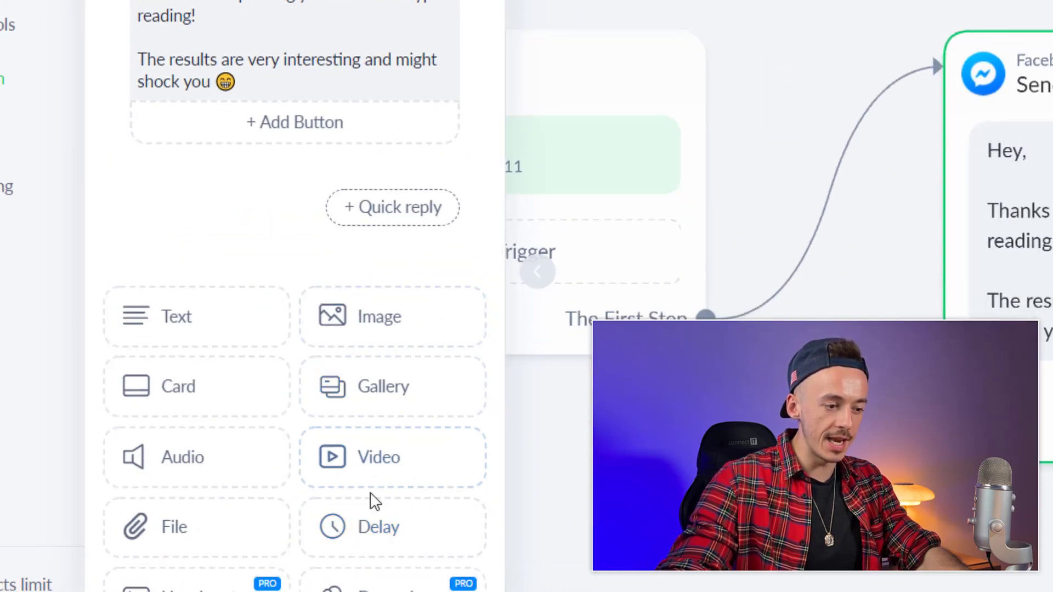
left_click(335, 535)
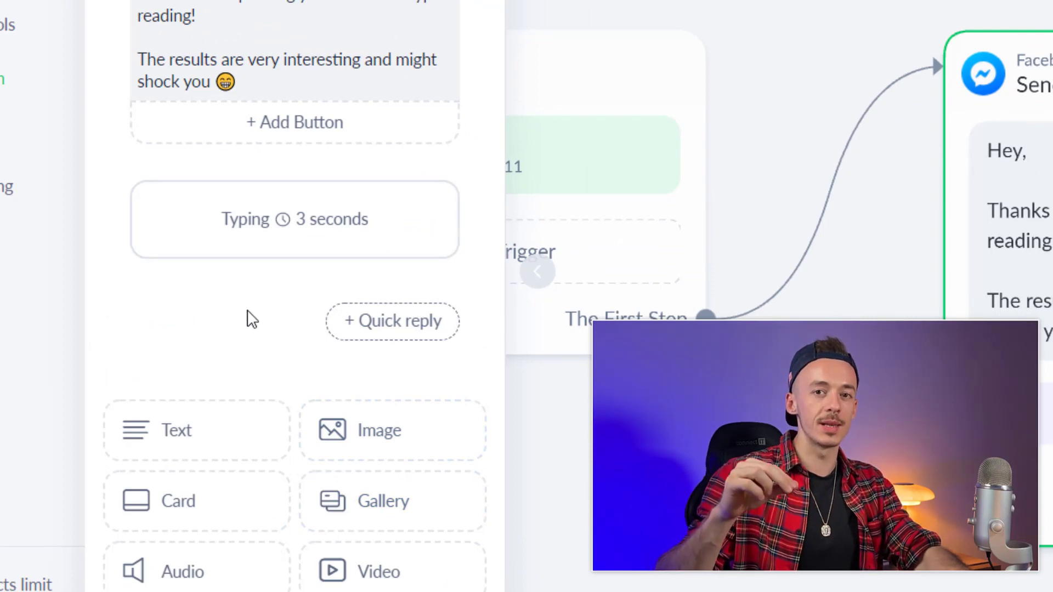
Add a second text block after the delay reading "Click the button below to continue:"
scroll(252, 318, "down", 1)
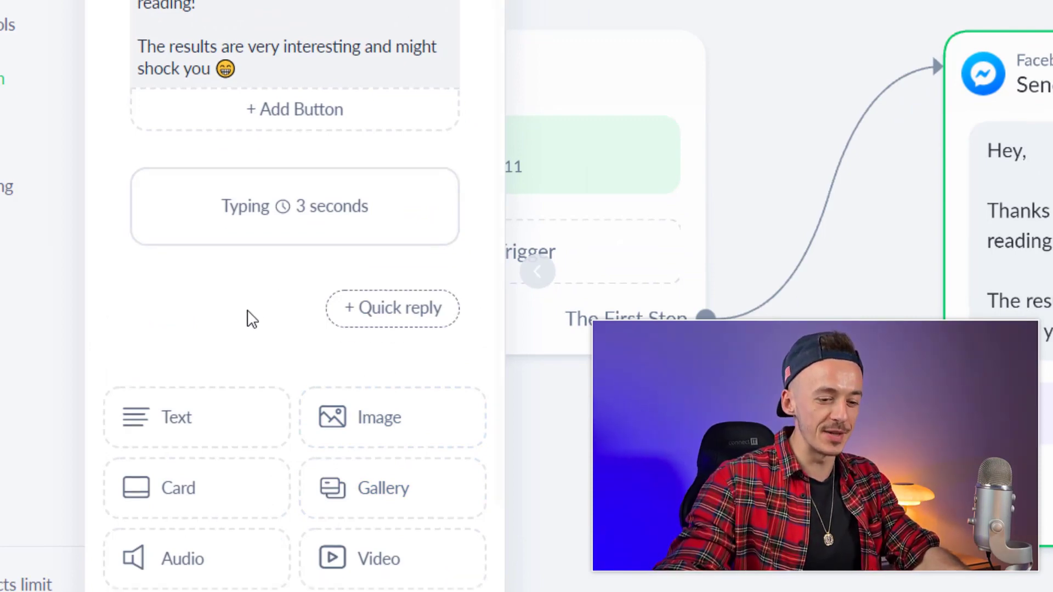
scroll(251, 318, "down", 2)
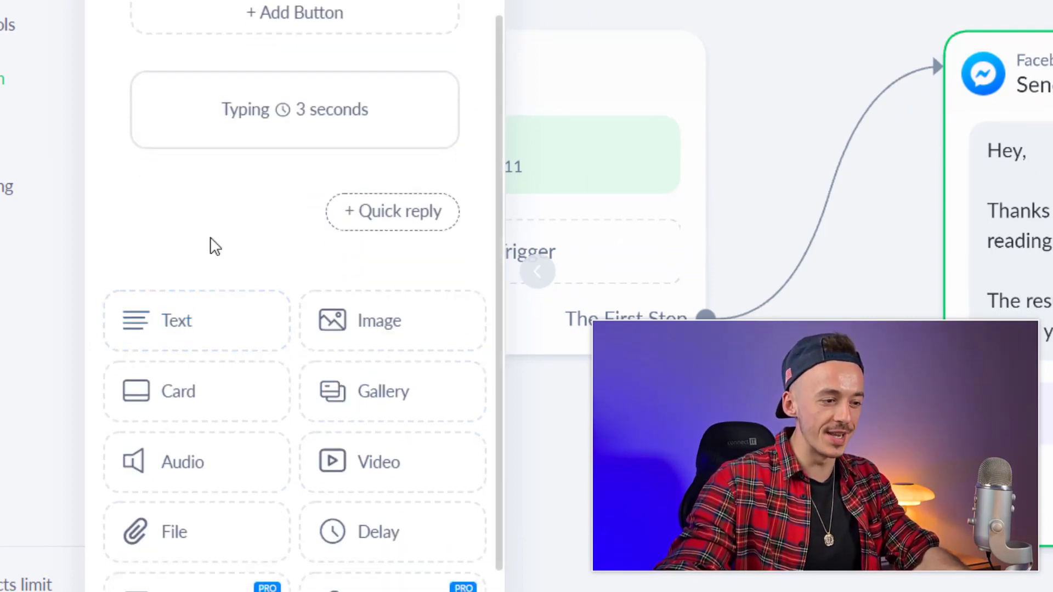
left_click(193, 323)
type("Click the bu")
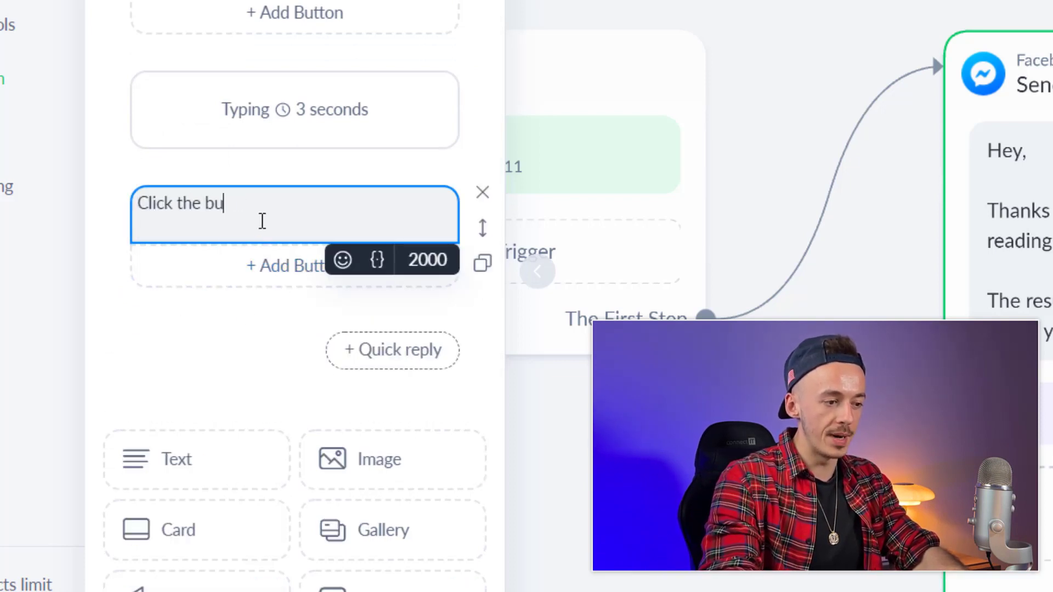
type("tton below to continue:")
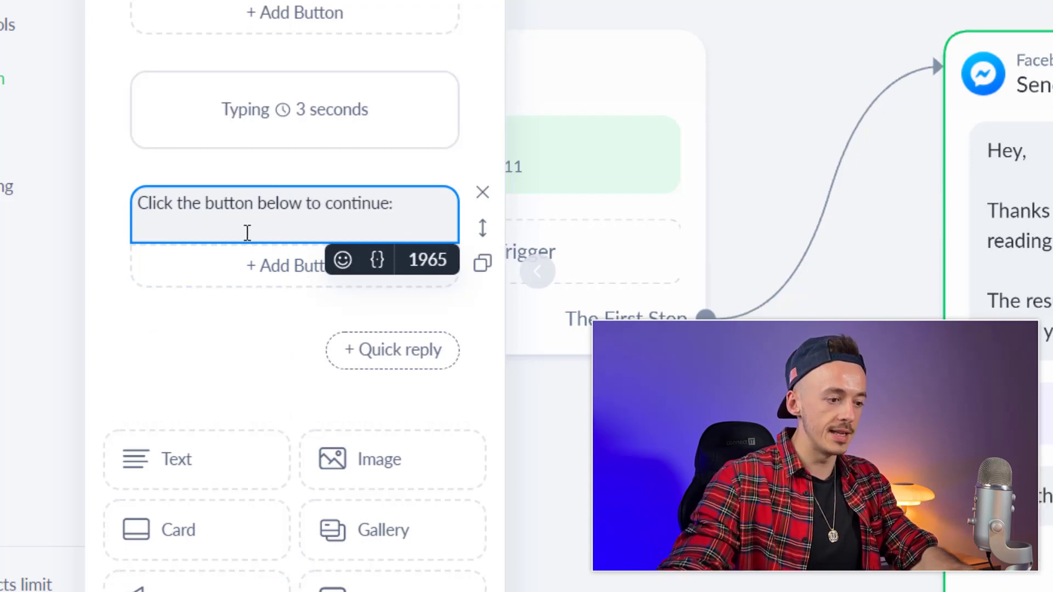
Add a button to the second text block that opens a website, with the Digistore24 promolink as its address
left_click(248, 269)
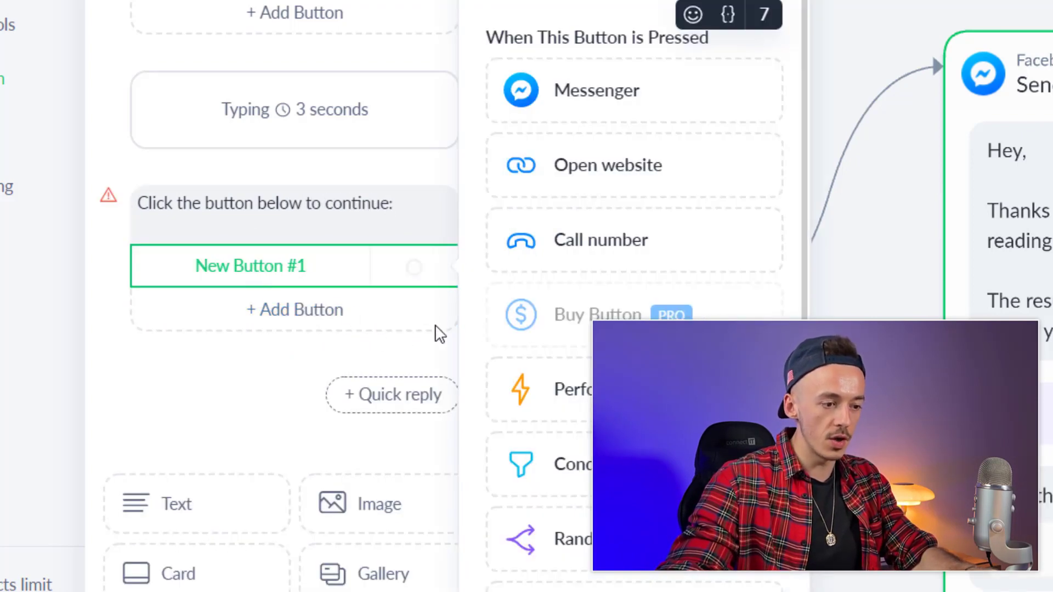
left_click(628, 176)
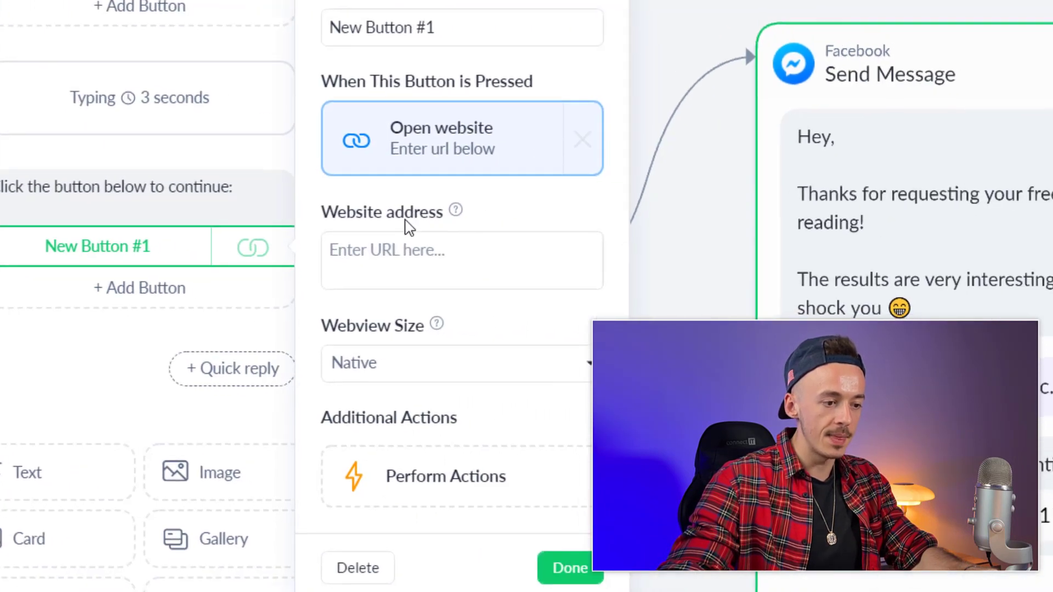
left_click(412, 258)
type("https://www.digistore24.com/redir/300003/incgmny/")
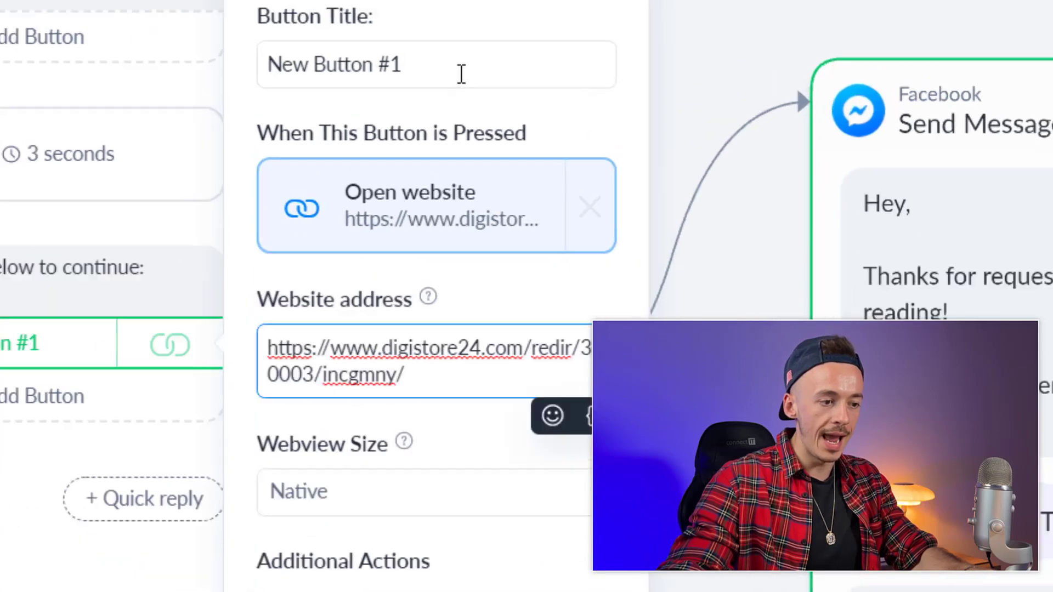
Try "Free Archetype Reading" as the website button's title, and clear the title
triple_click(481, 35)
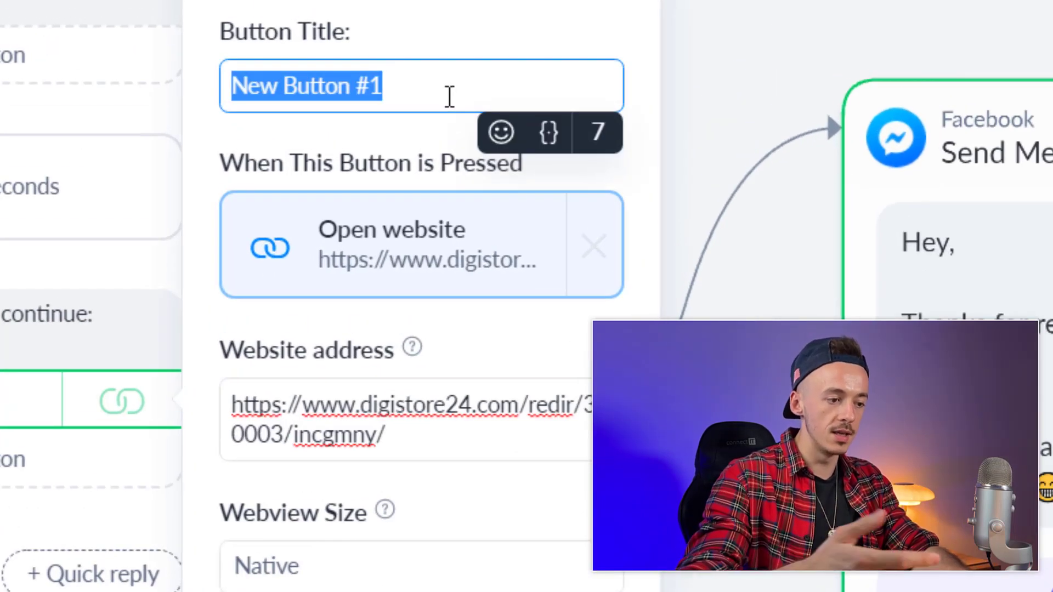
type("Free ")
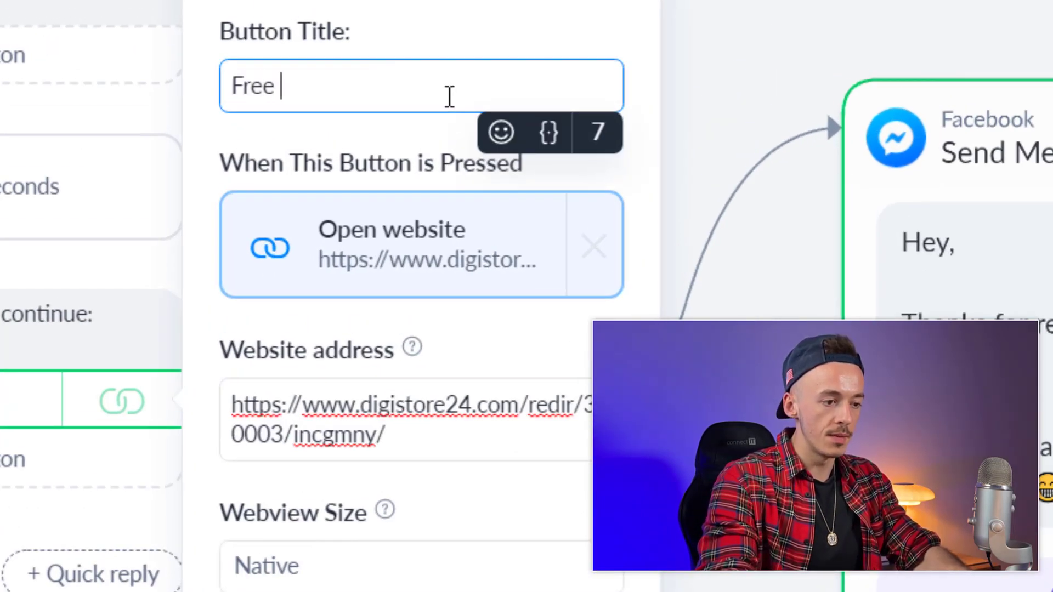
type("Archetype Re")
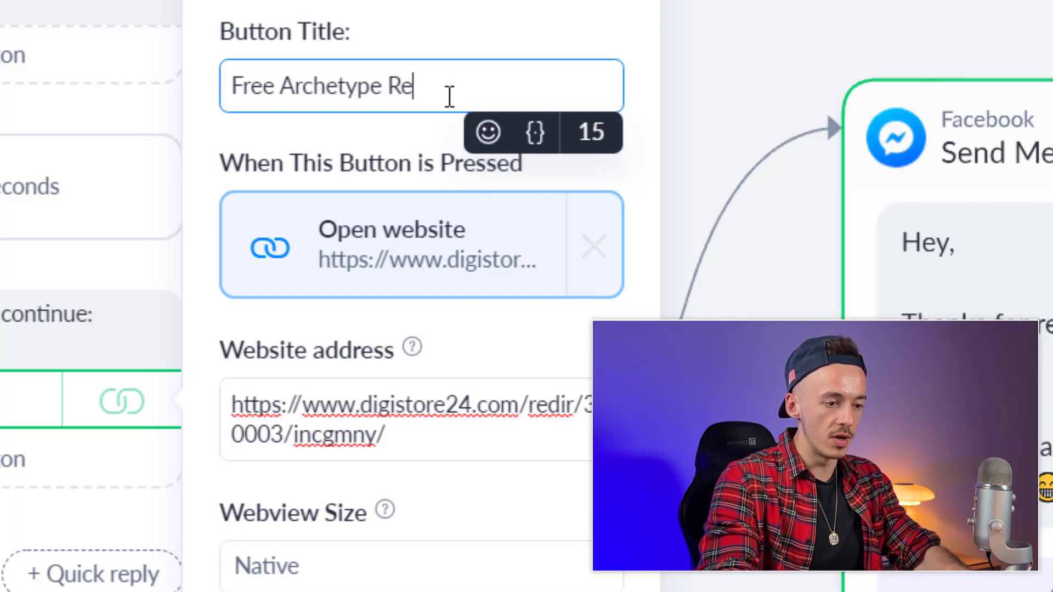
type("ading")
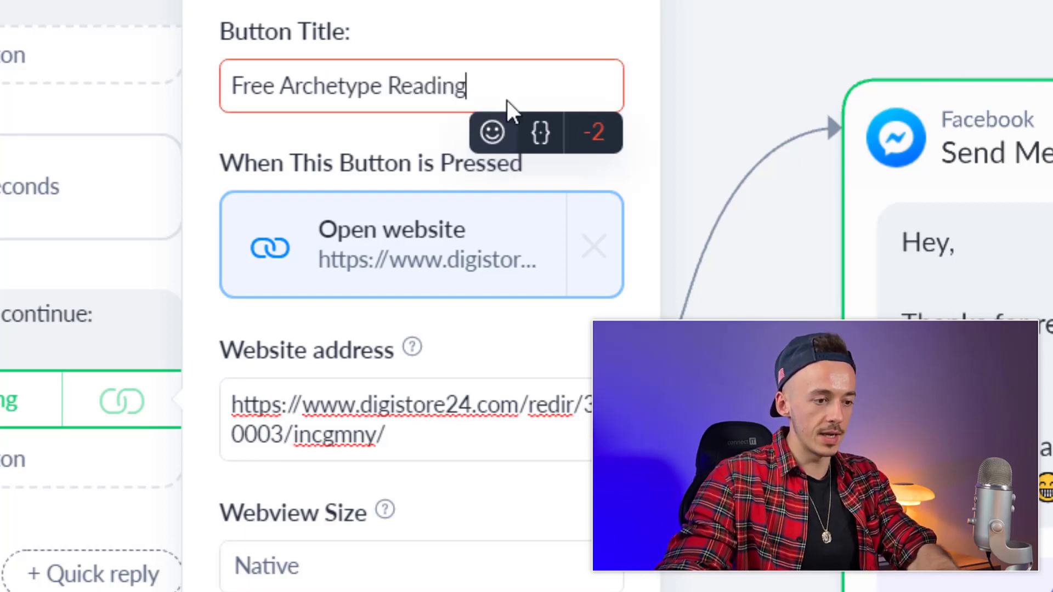
key("ctrl+a")
key("BackSpace")
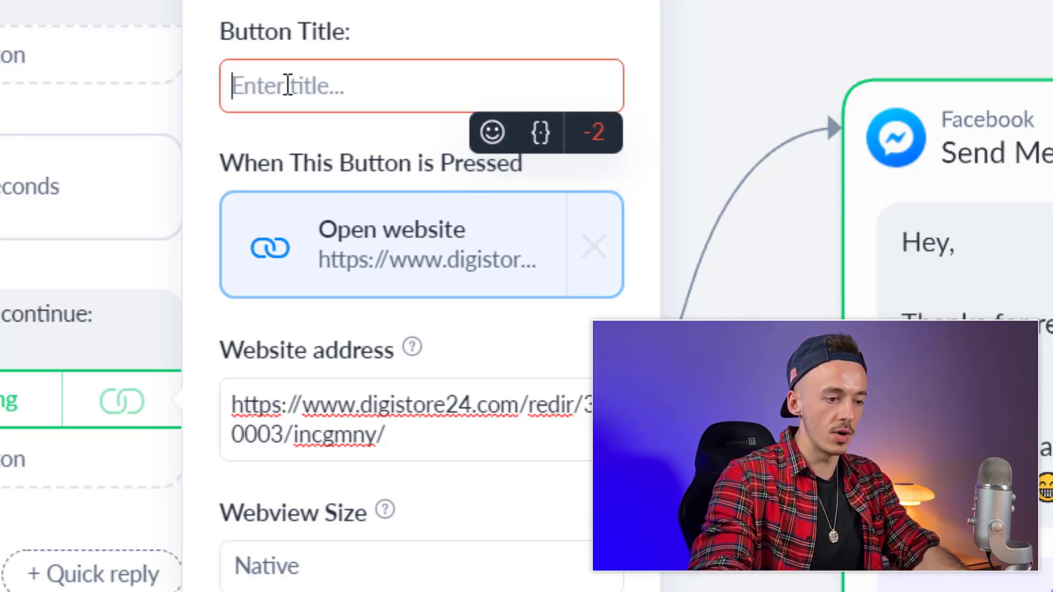
Set the website button's title to "Archetype Reading" and finish editing the button
type("Archety")
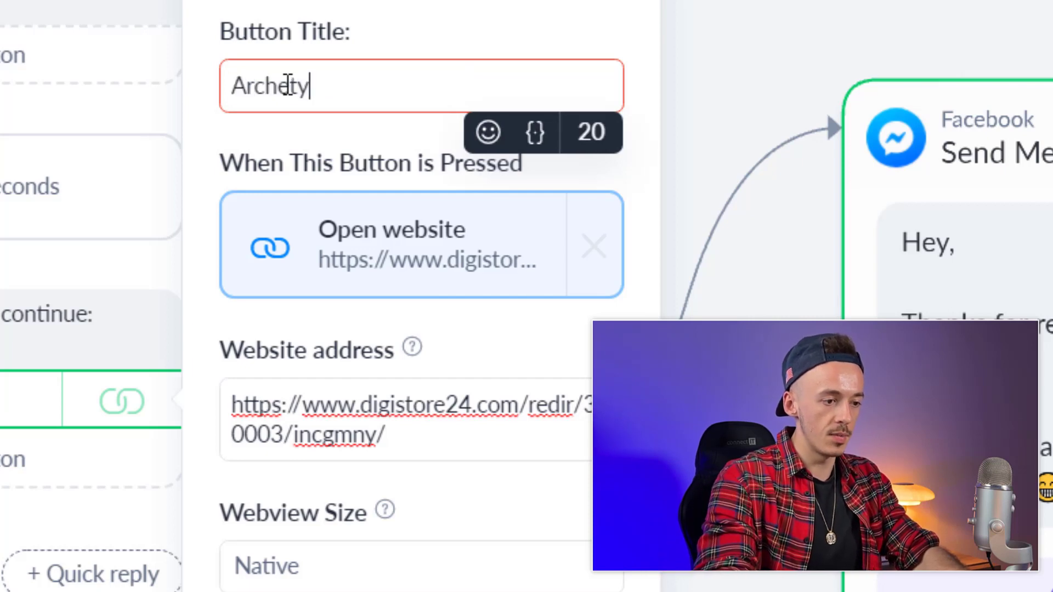
type(" Reading")
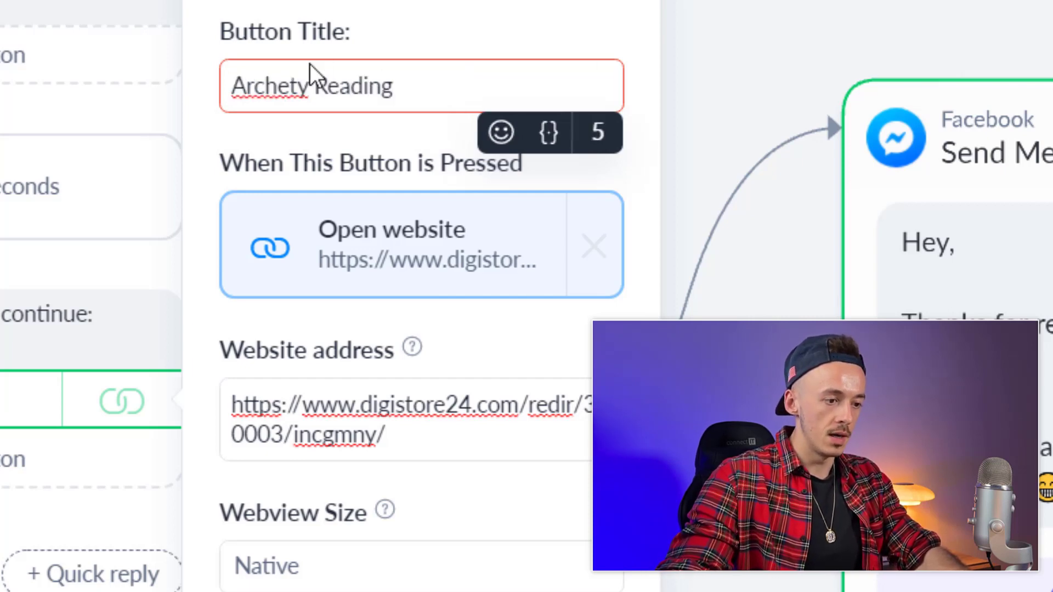
left_click(289, 86)
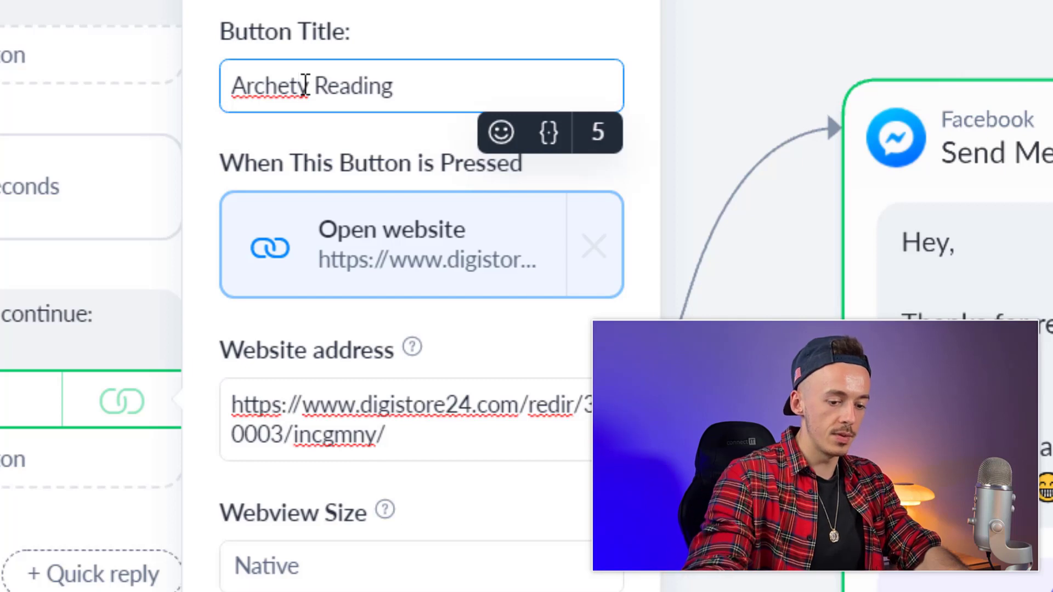
type("pe")
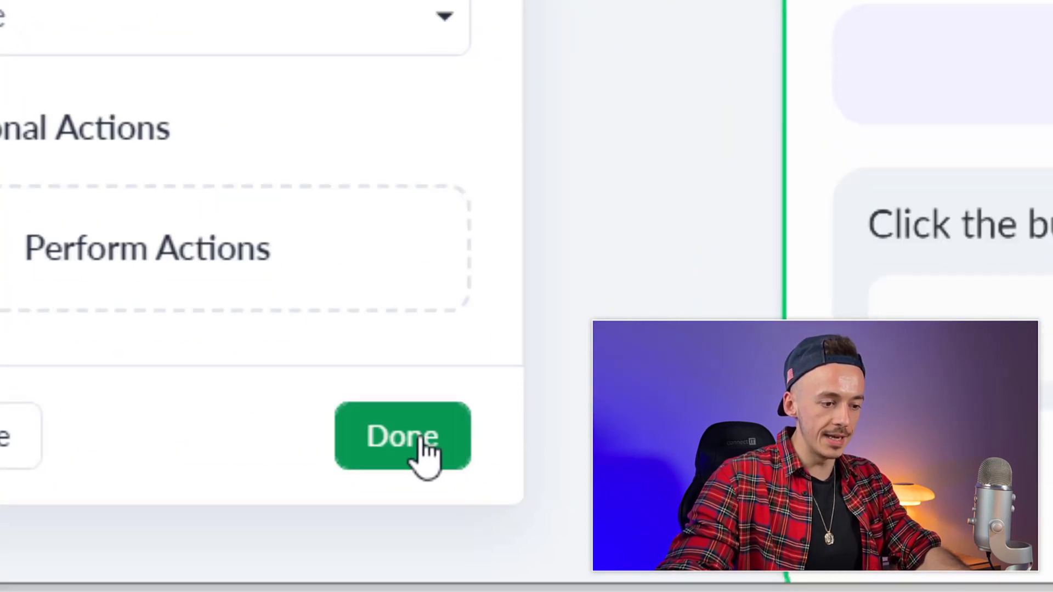
left_click(415, 453)
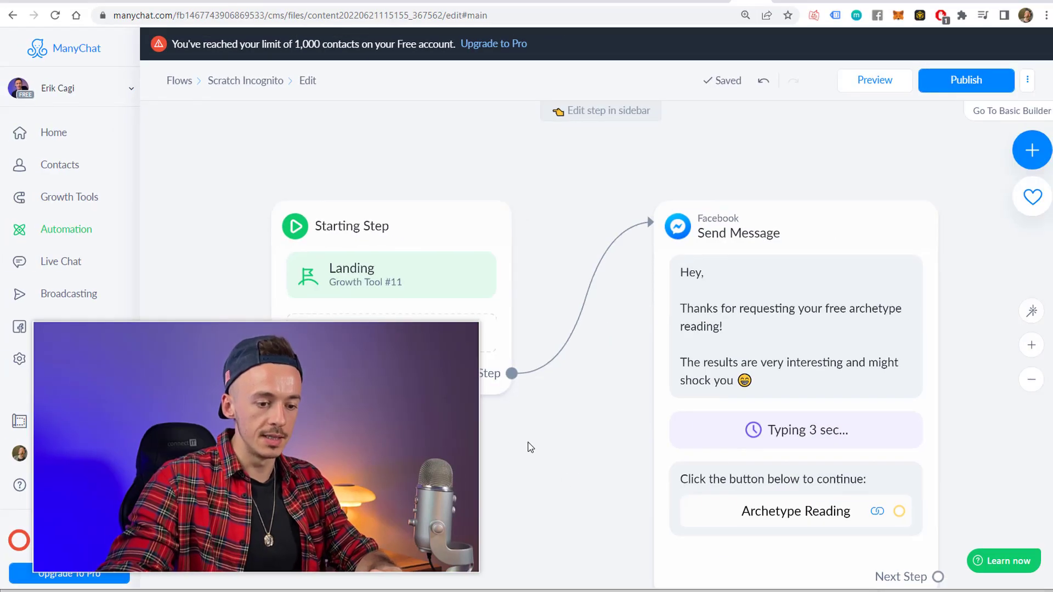
Add a new Messenger message to the flow as the next step after the first message
left_click_drag(531, 447, 339, 377)
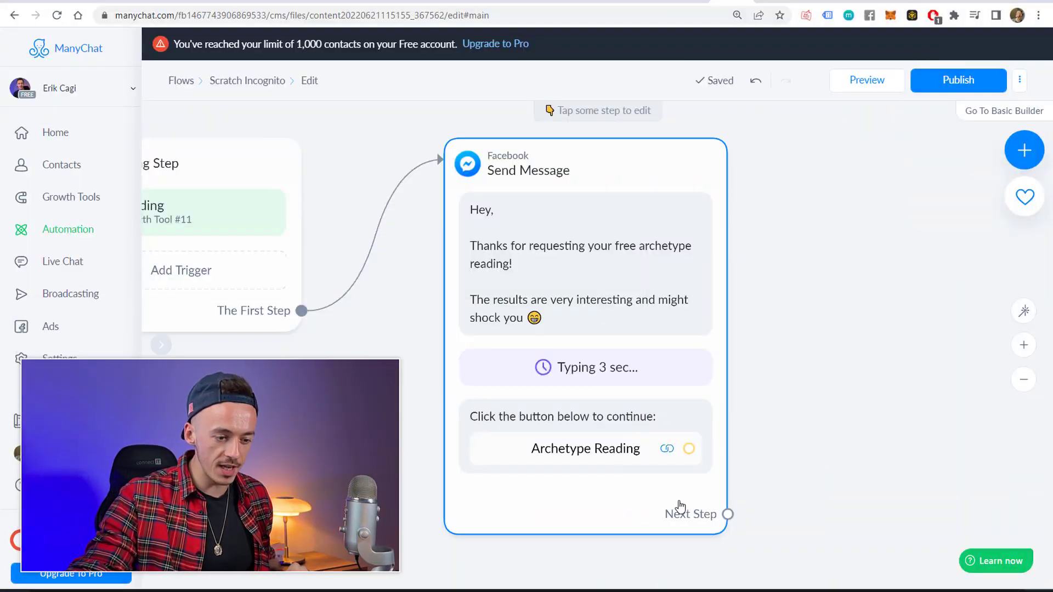
left_click(727, 515)
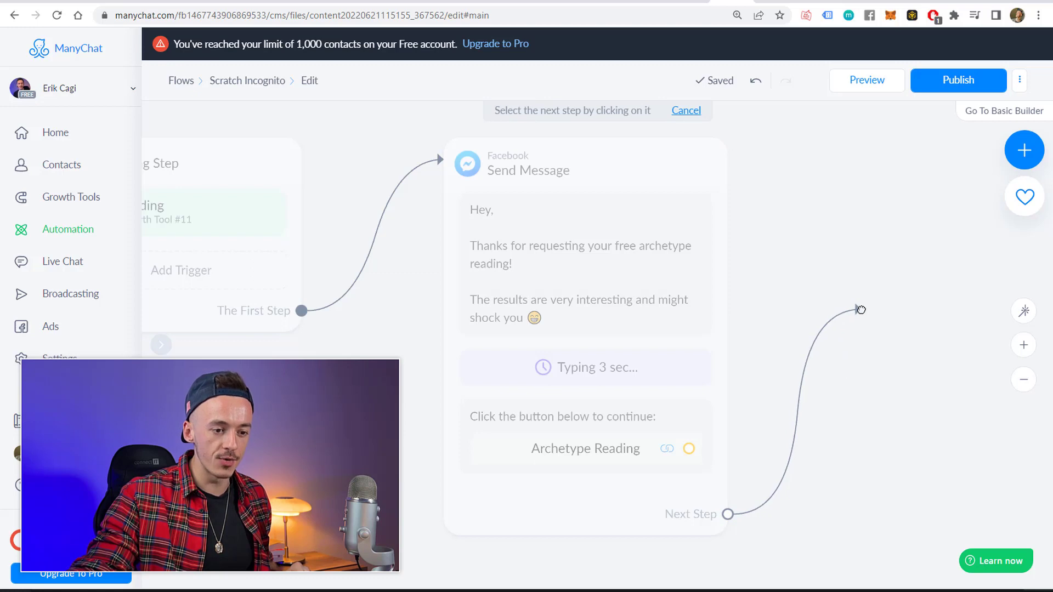
left_click(861, 309)
left_click(908, 311)
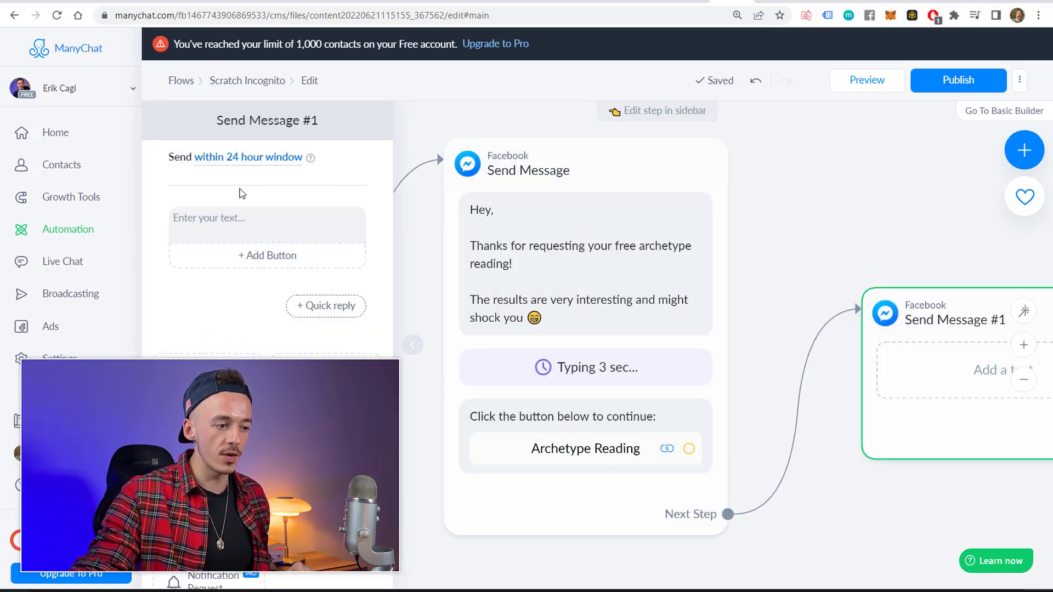
Start the new message's text with "Hey" followed by the First Name system field
left_click(292, 222)
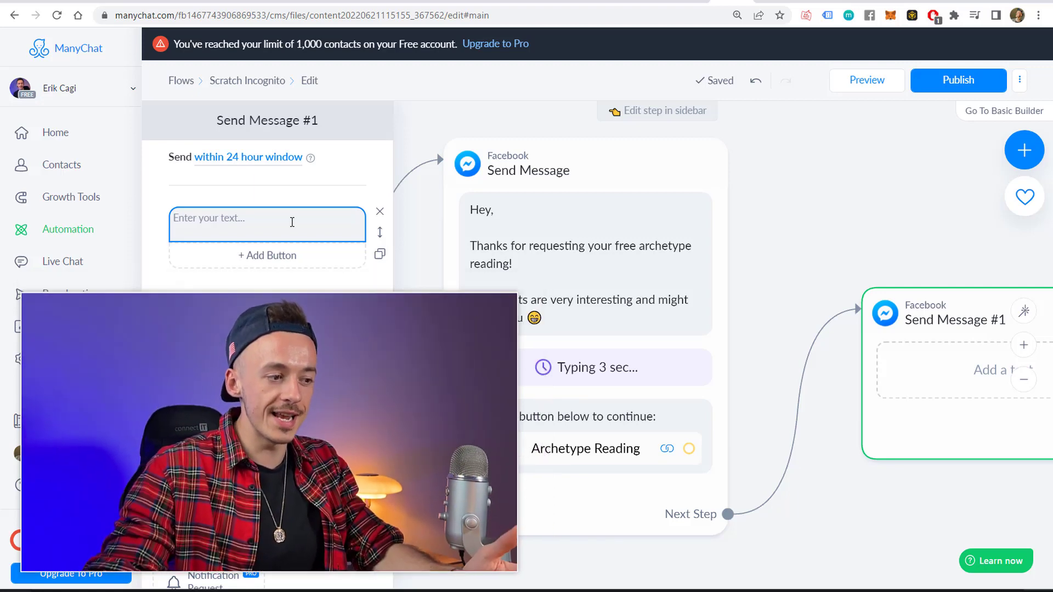
left_click(292, 222)
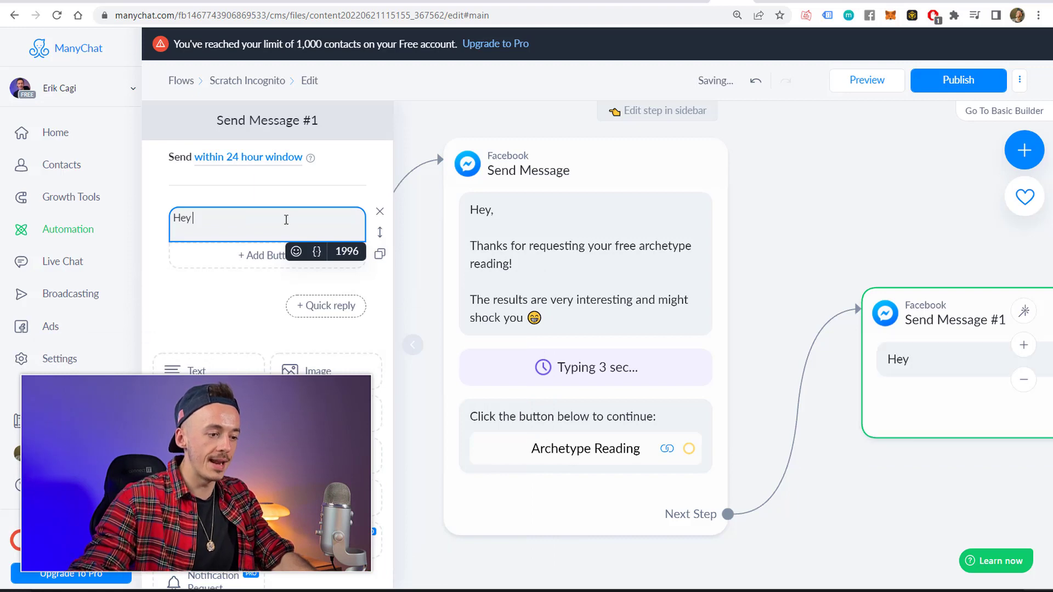
left_click(316, 251)
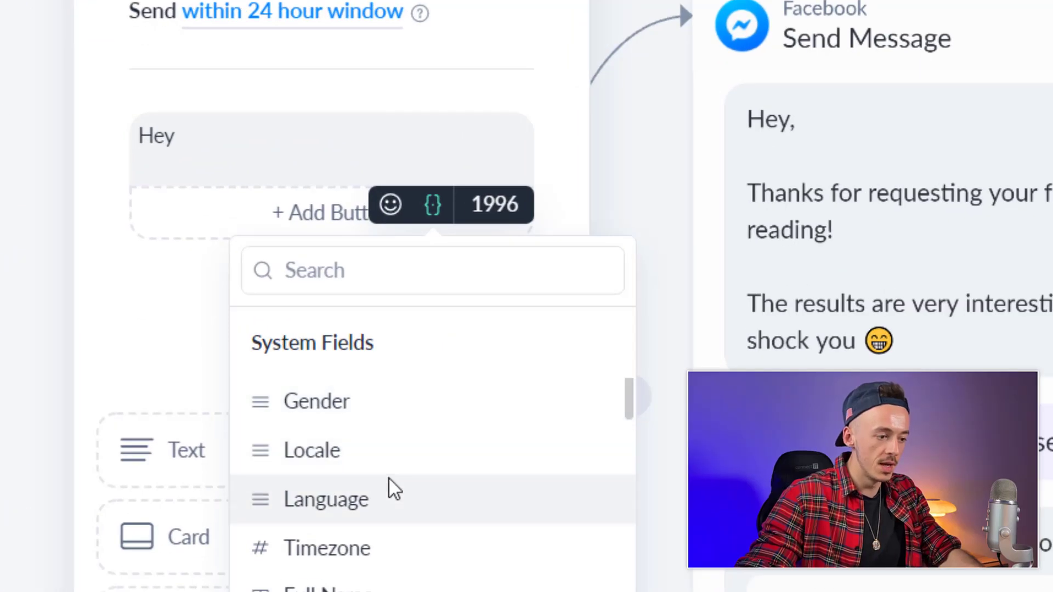
left_click(369, 270)
type("name")
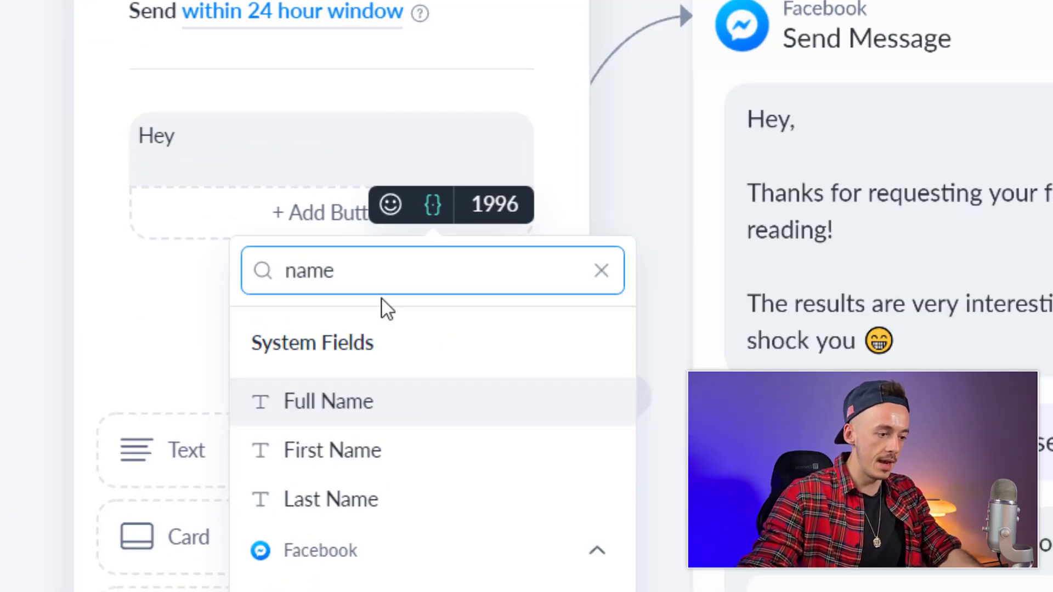
left_click(322, 455)
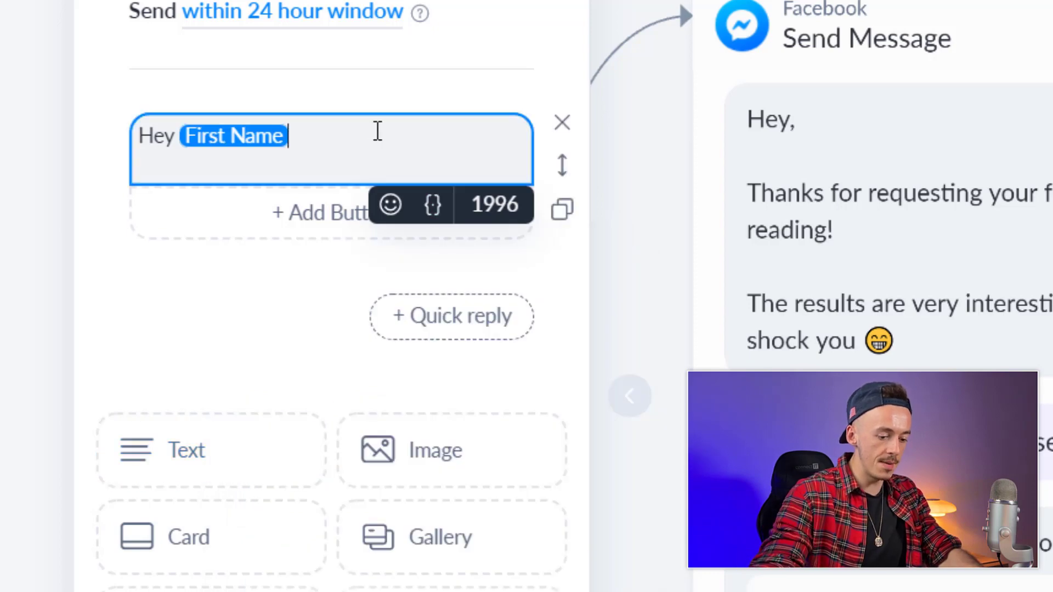
Continue the greeting with ", Have you checked your free archetype reading for today?" and "You can do so by clicking on the button below:"
type(",")
key("Return")
key("Return")
type("Have you checked your free ar")
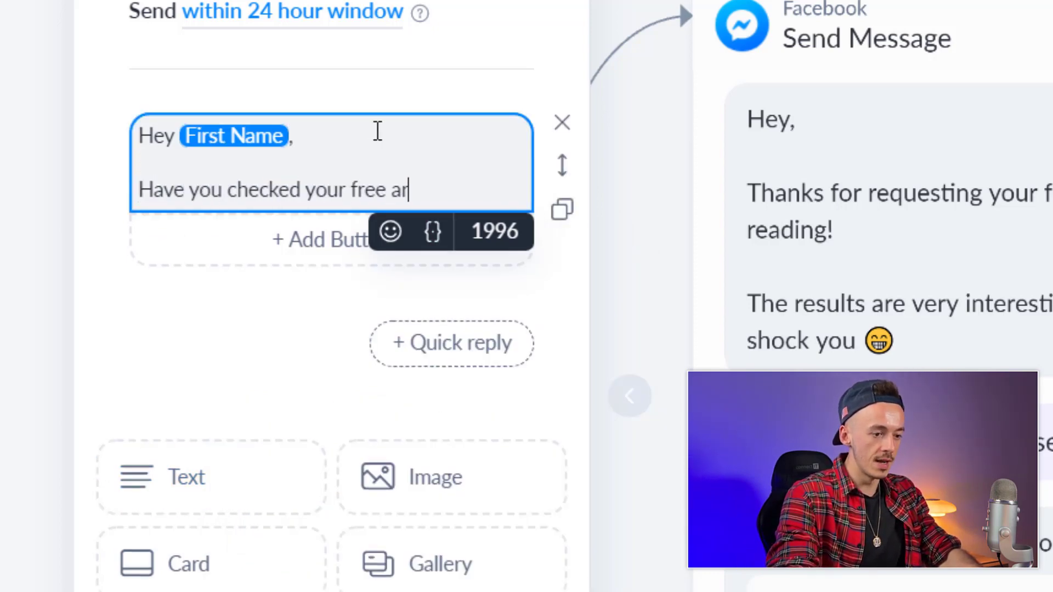
type("chetype reading")
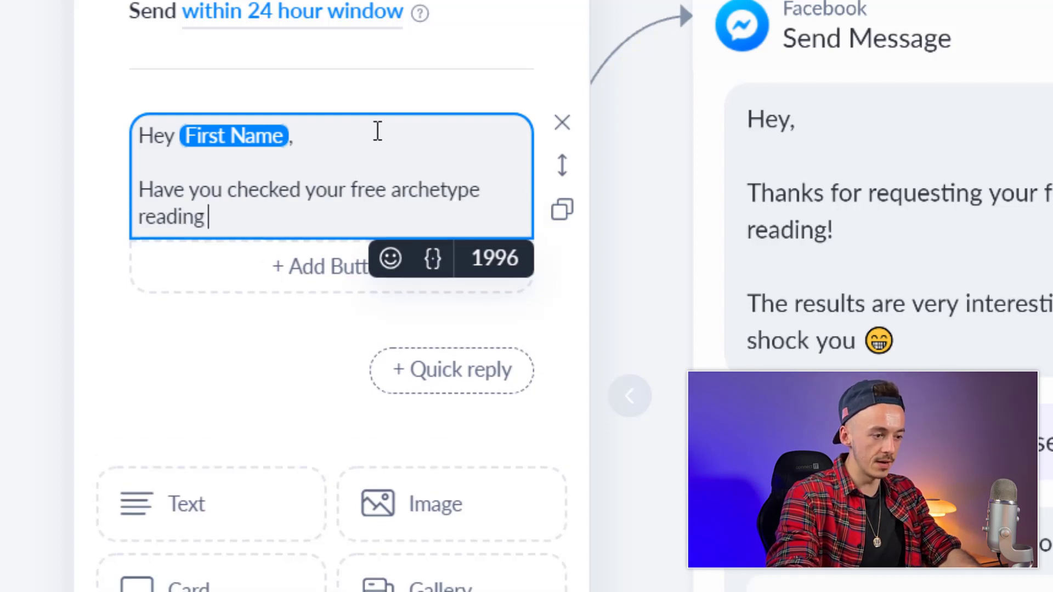
type(" for today?")
key("Return")
key("Return")
type("You can do so by click")
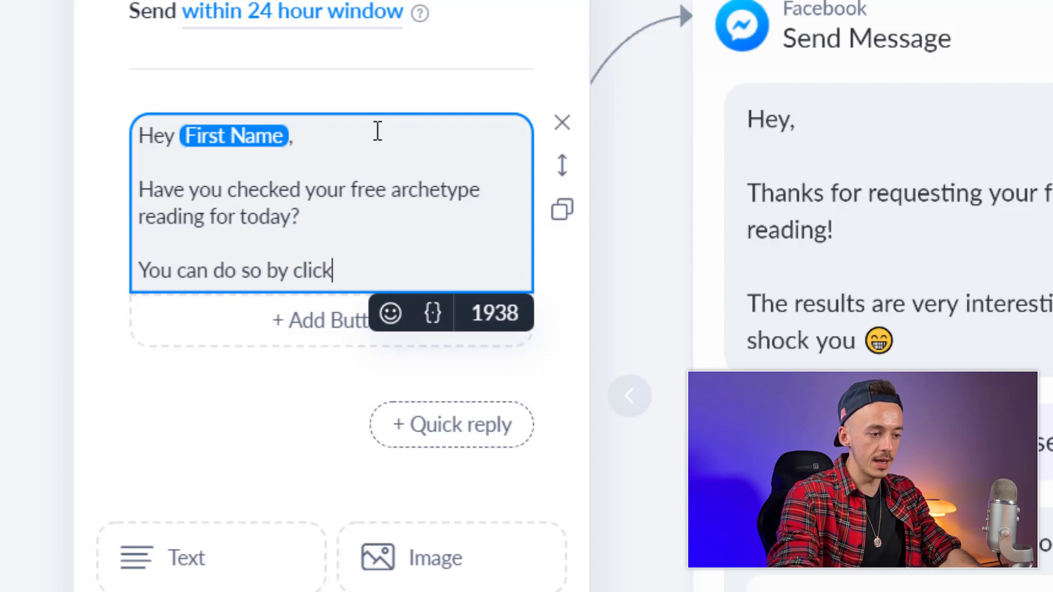
type("below:")
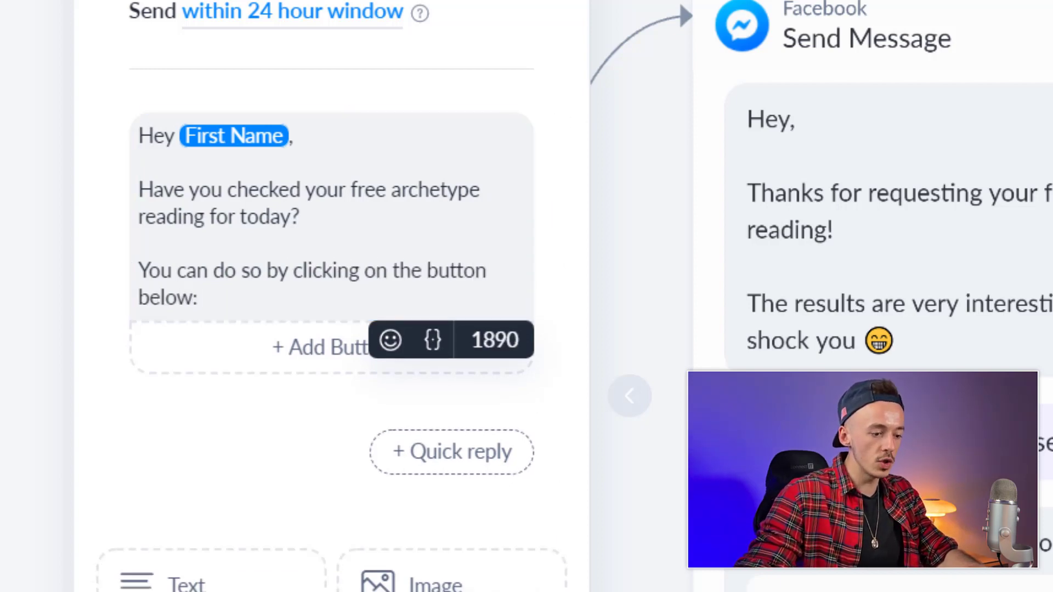
left_click(786, 356)
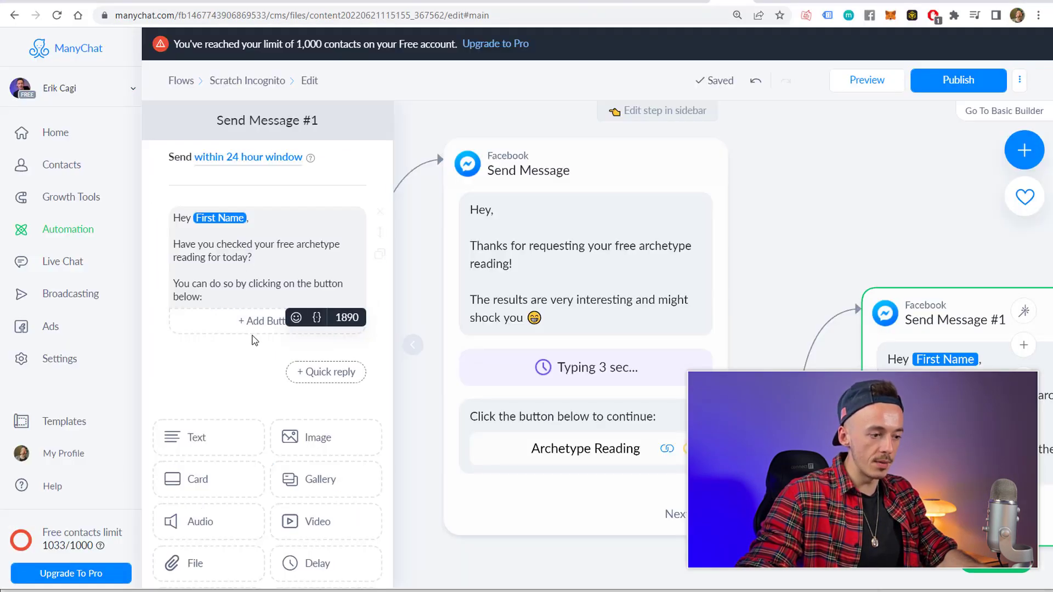
left_click(252, 325)
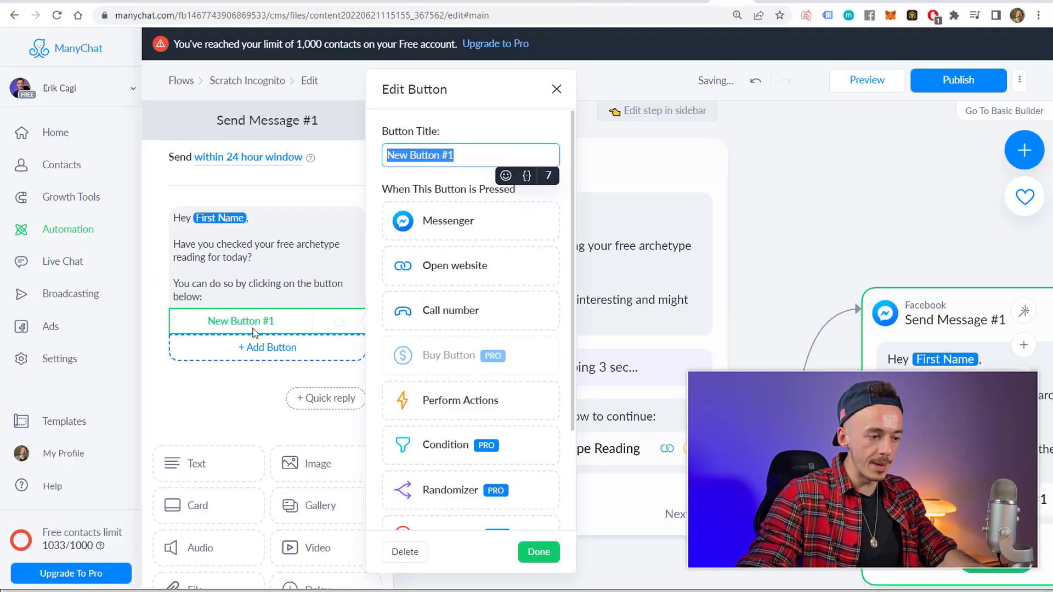
left_click(465, 268)
left_click(472, 332)
type("https://www.digistore24.com/redir/300003/incgmny/")
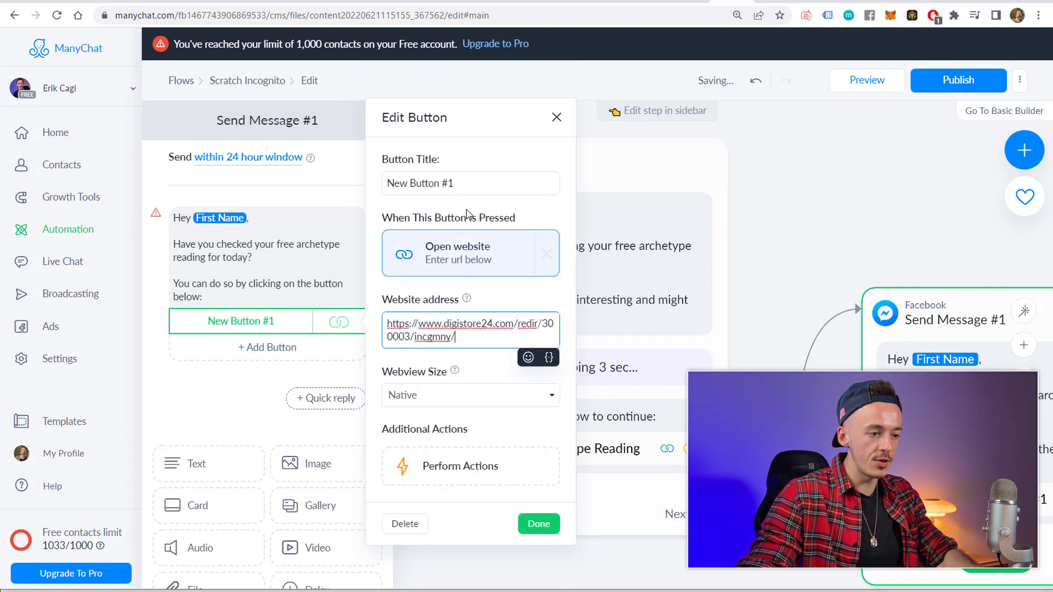
left_click(472, 184)
type("Click Here")
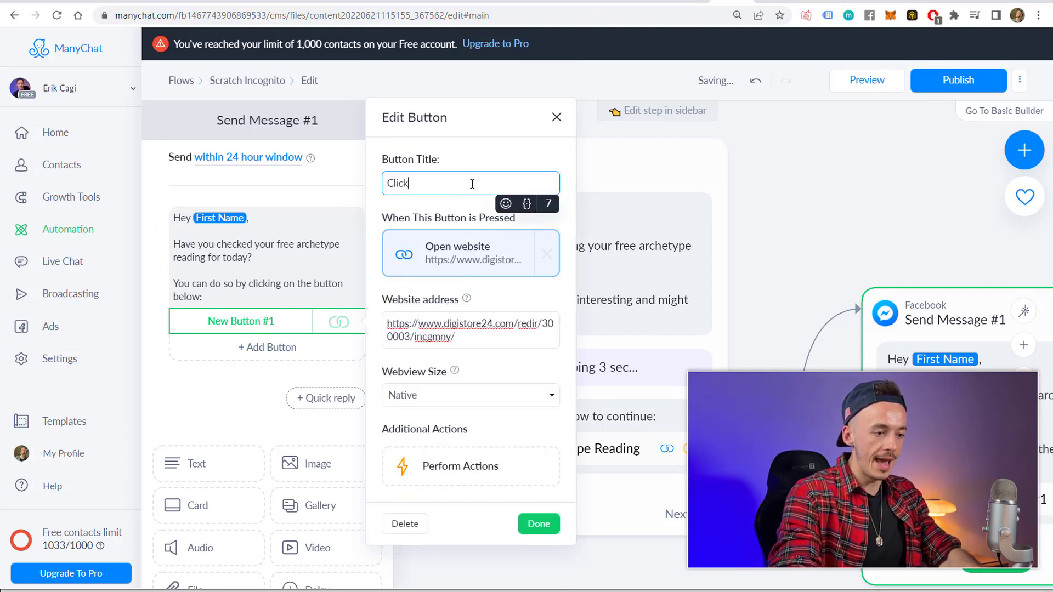
left_click(539, 524)
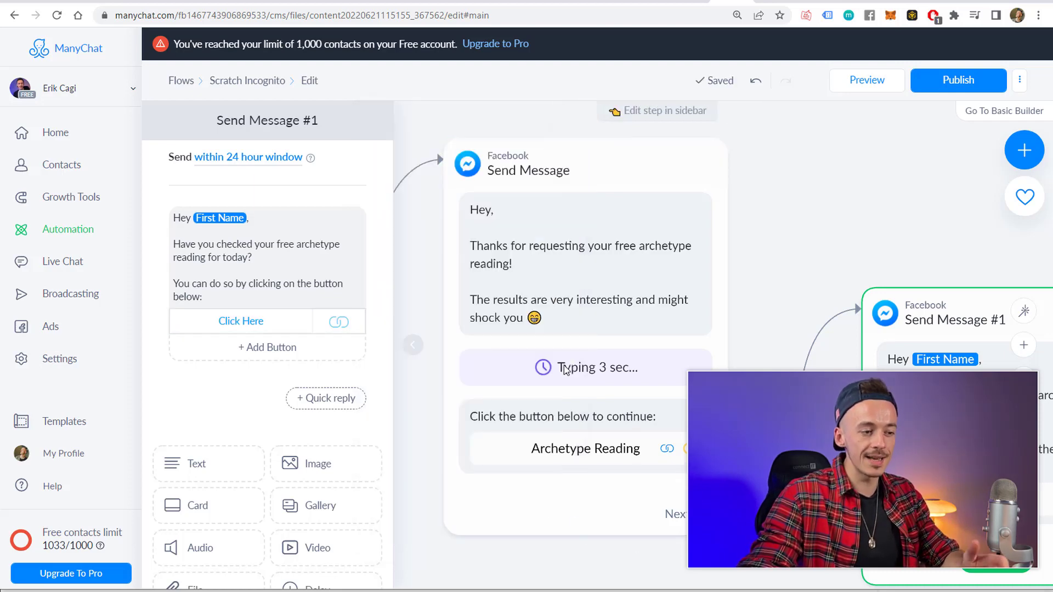
Close the message editor, review the whole flow, and publish it
left_click(829, 233)
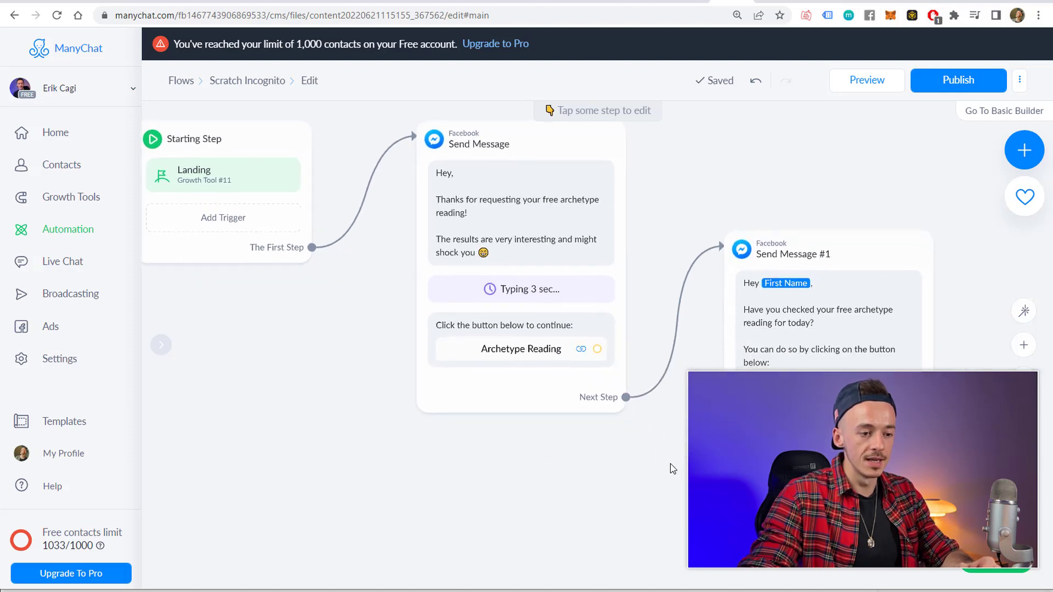
scroll(670, 463, "down", 2)
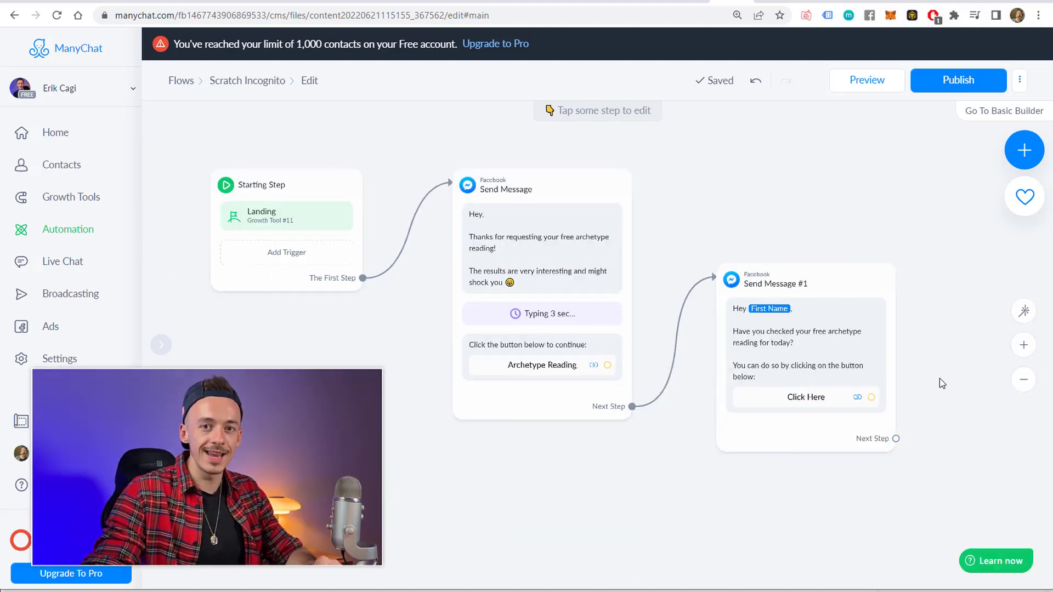
scroll(926, 363, "down", 1)
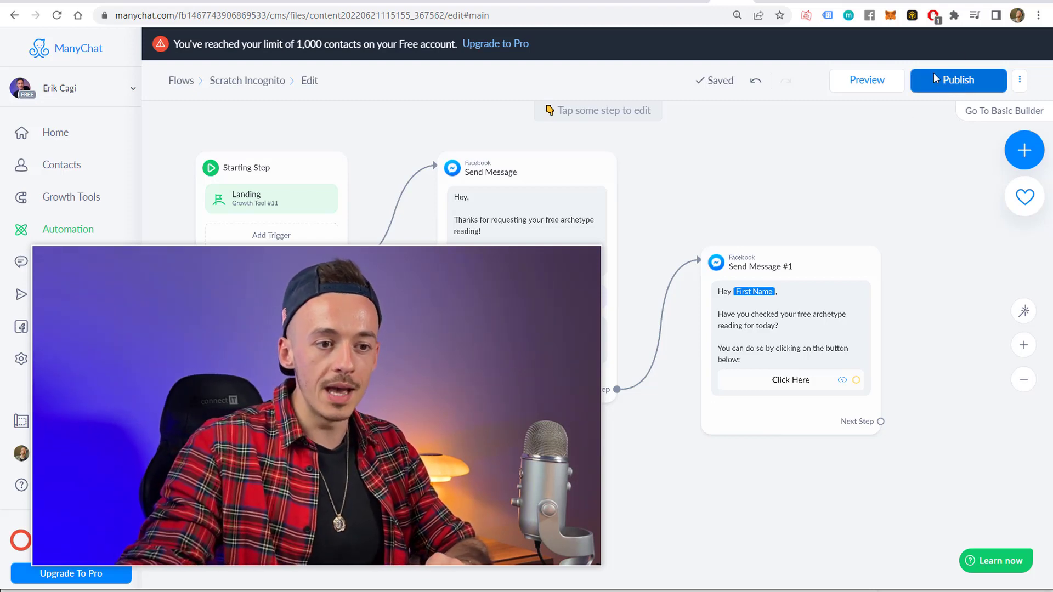
left_click(955, 81)
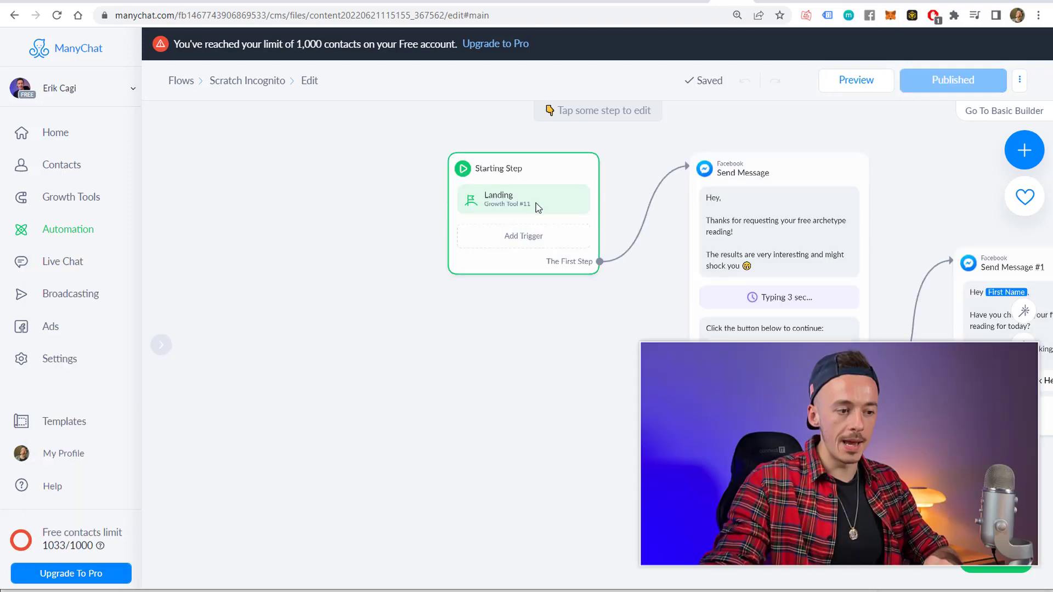
Open the setup of the starting step's Landing trigger and copy its landing page URL
left_click(509, 205)
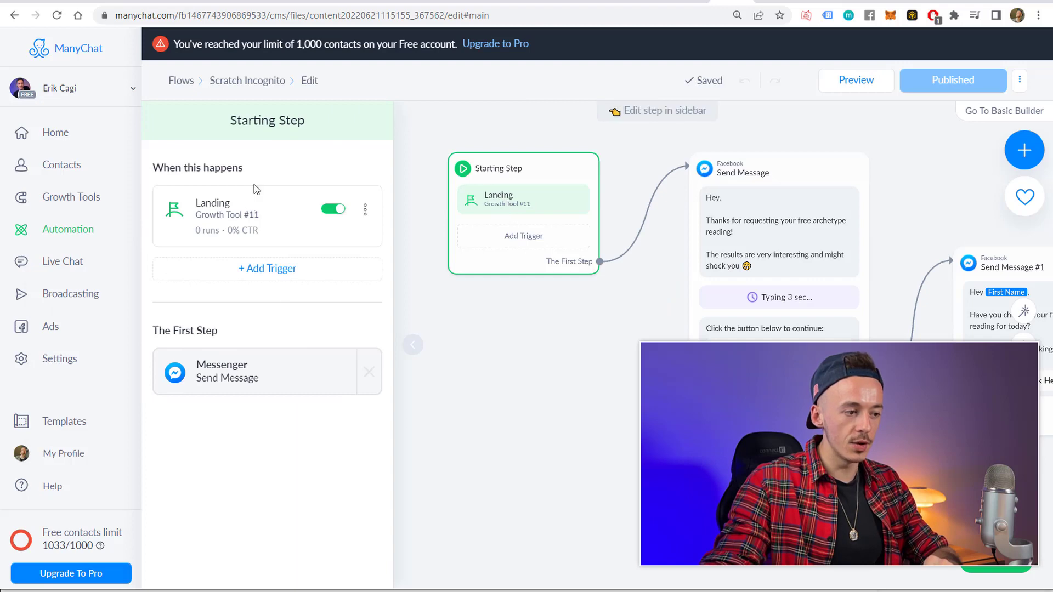
left_click(233, 215)
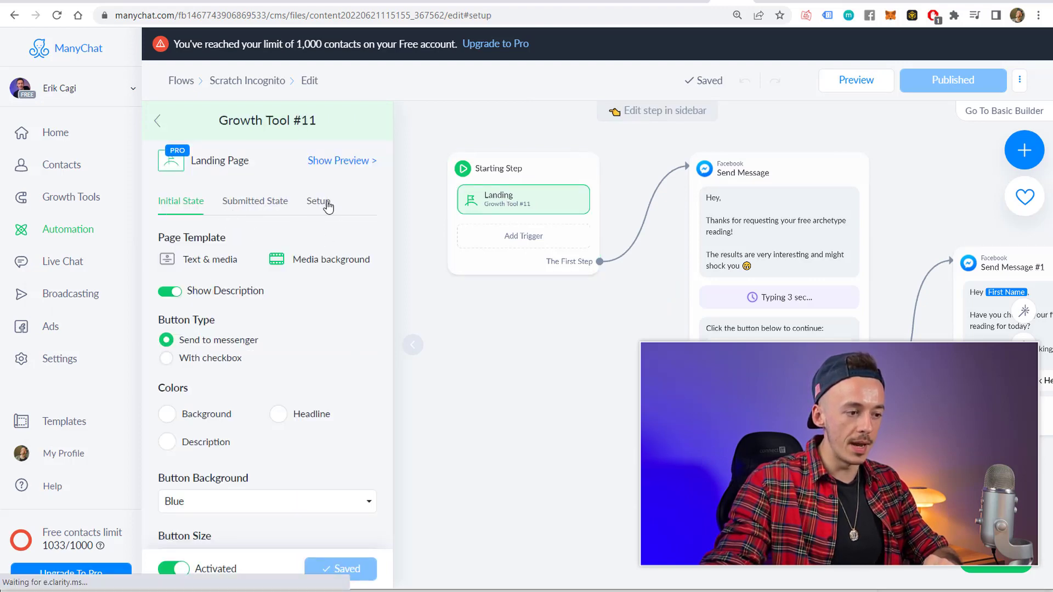
left_click(321, 204)
right_click(207, 278)
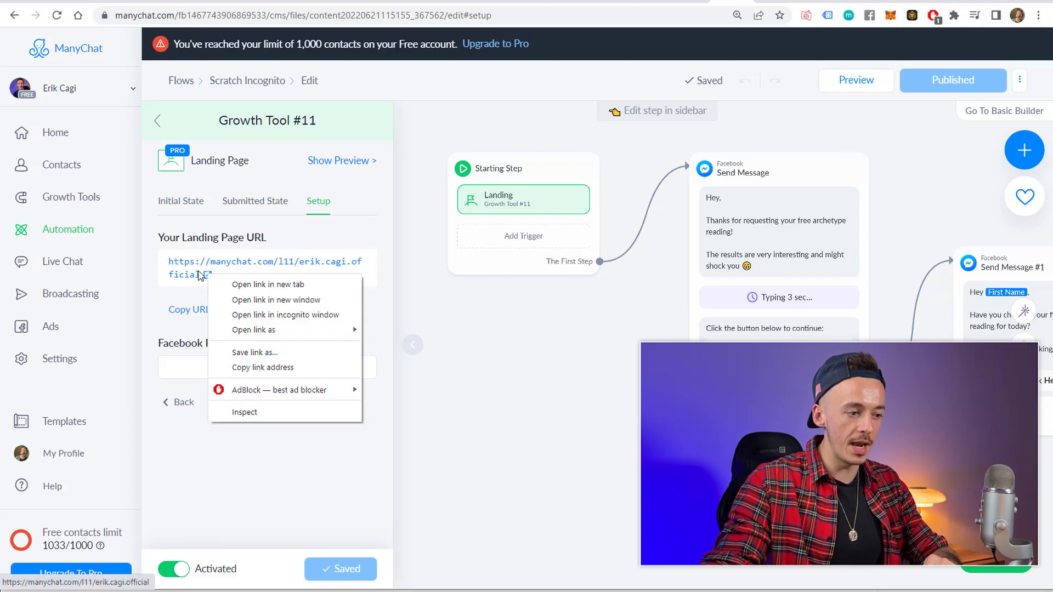
right_click(190, 271)
left_click(254, 361)
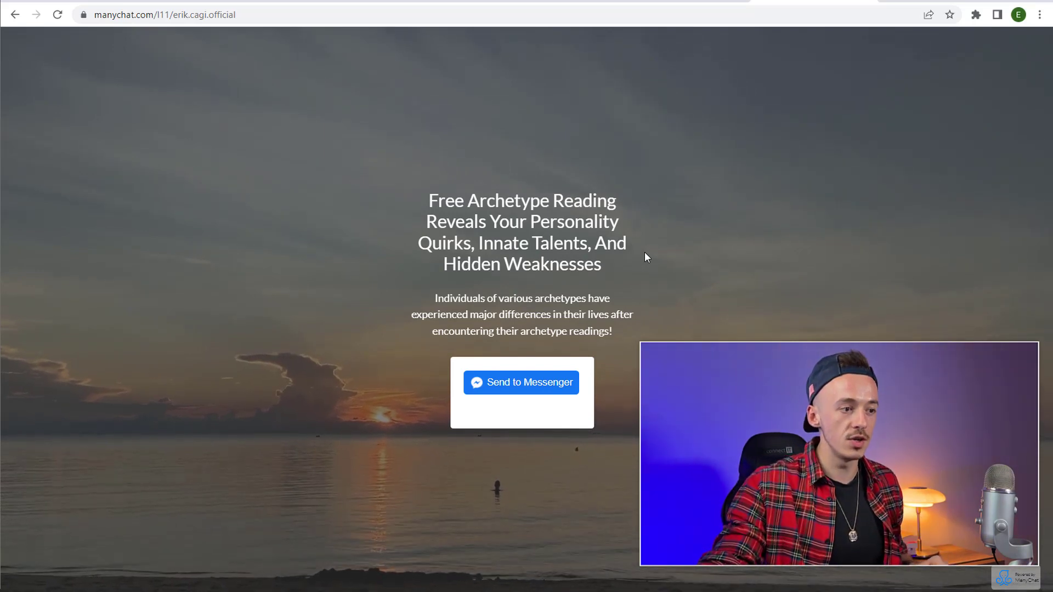
Switch to the thespiritual.vibes profile on Instagram, show its suggested similar accounts, and compare with the published landing page
key("alt+Left")
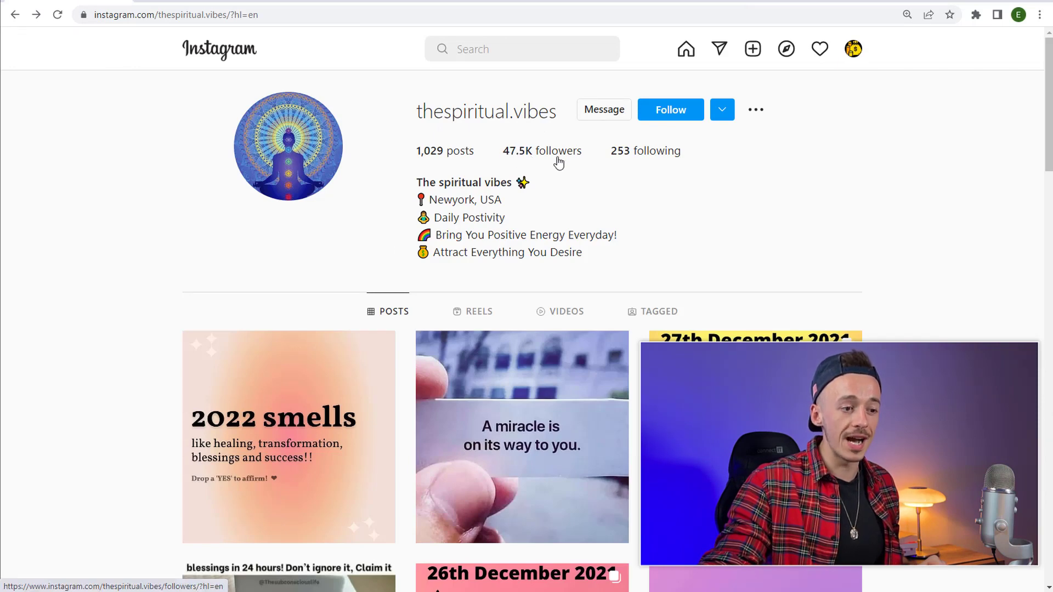
left_click(722, 113)
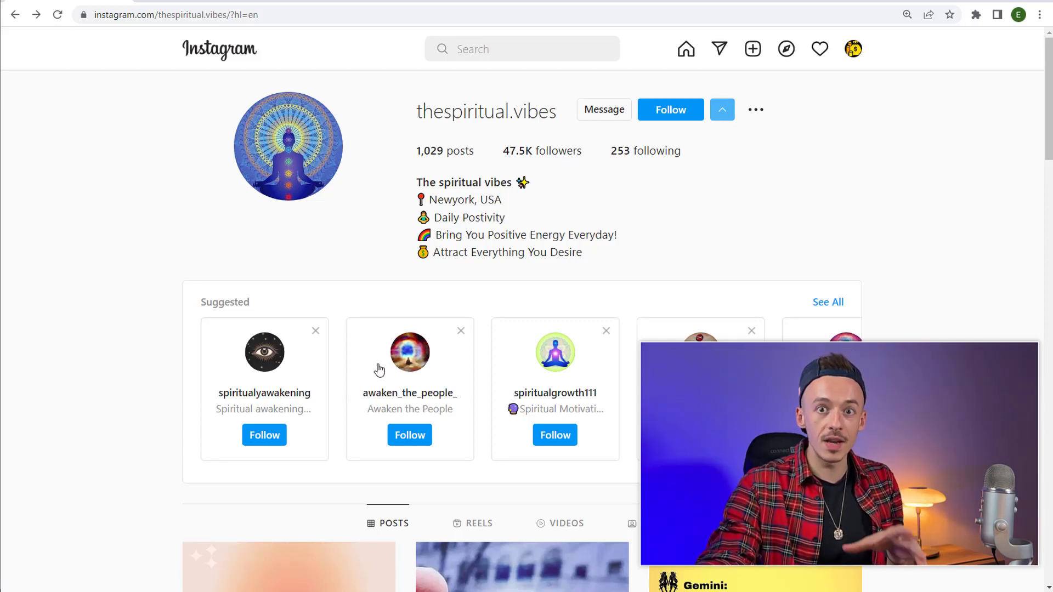
left_click(801, 4)
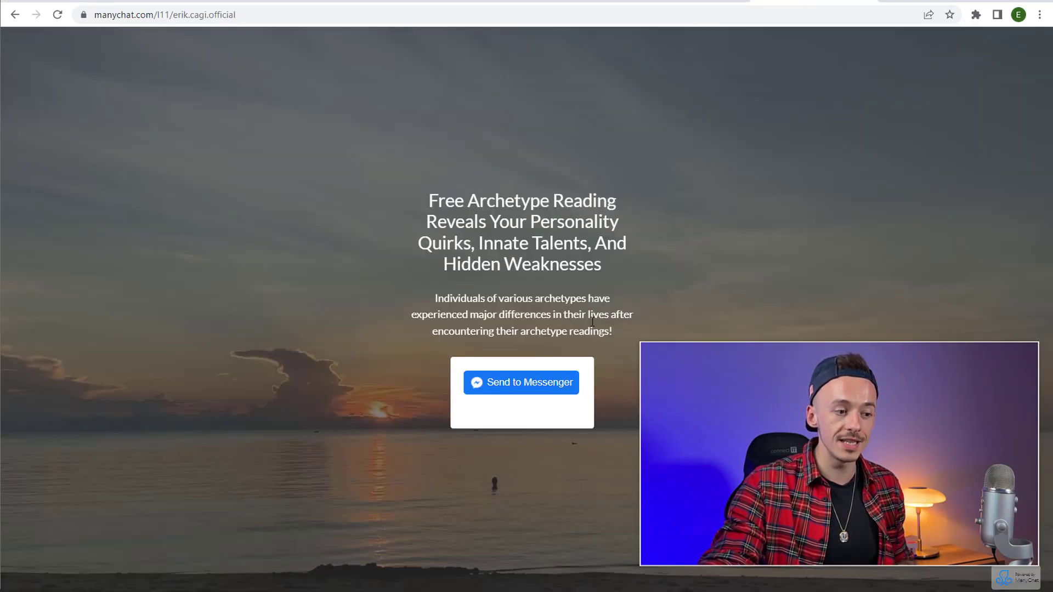
left_click(85, 3)
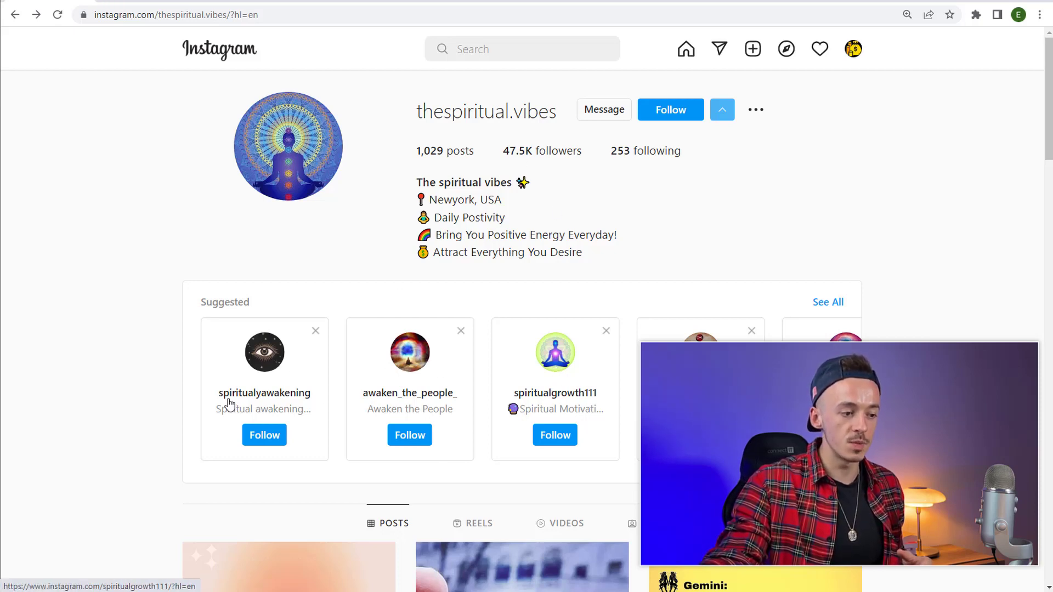
Examine the Instagram profiles spiritualyawakening, awaken_the_people_ and spiritualgrowth111, and open the direct message asking for shoutout rates
left_click(144, 4)
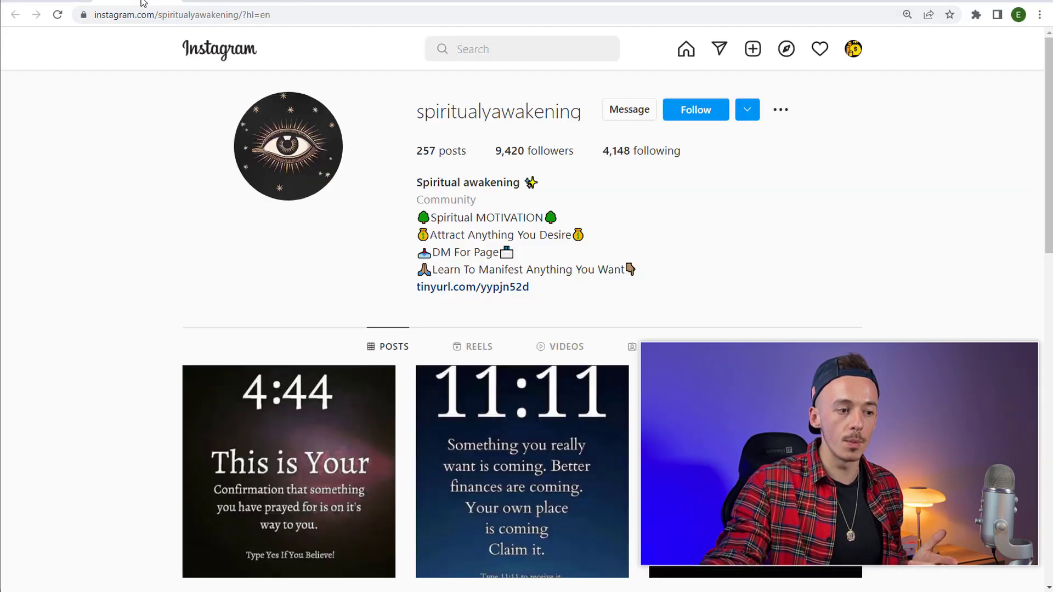
left_click(143, 4)
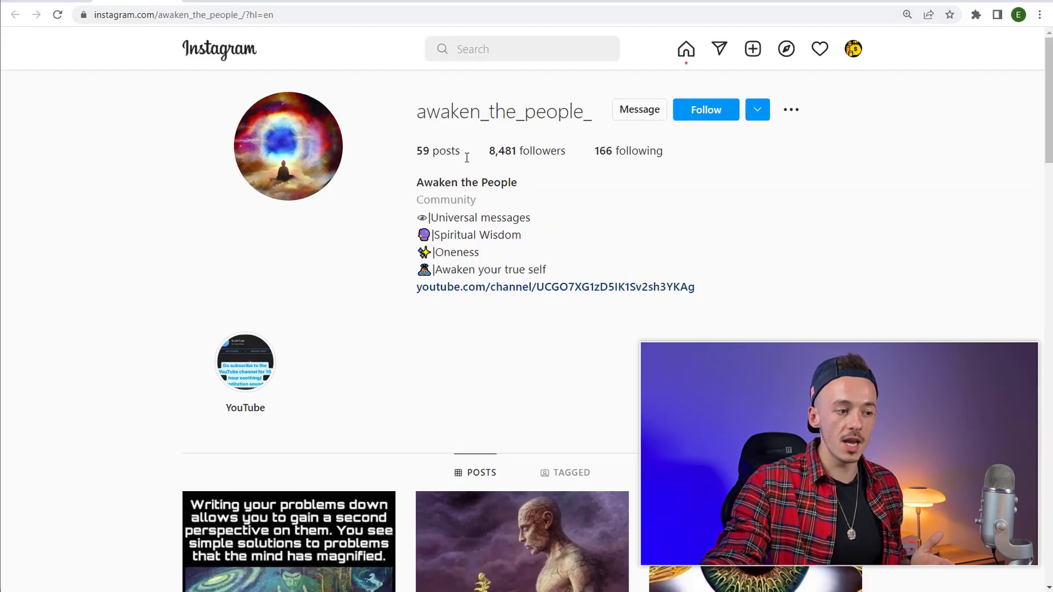
scroll(455, 334, "down", 2)
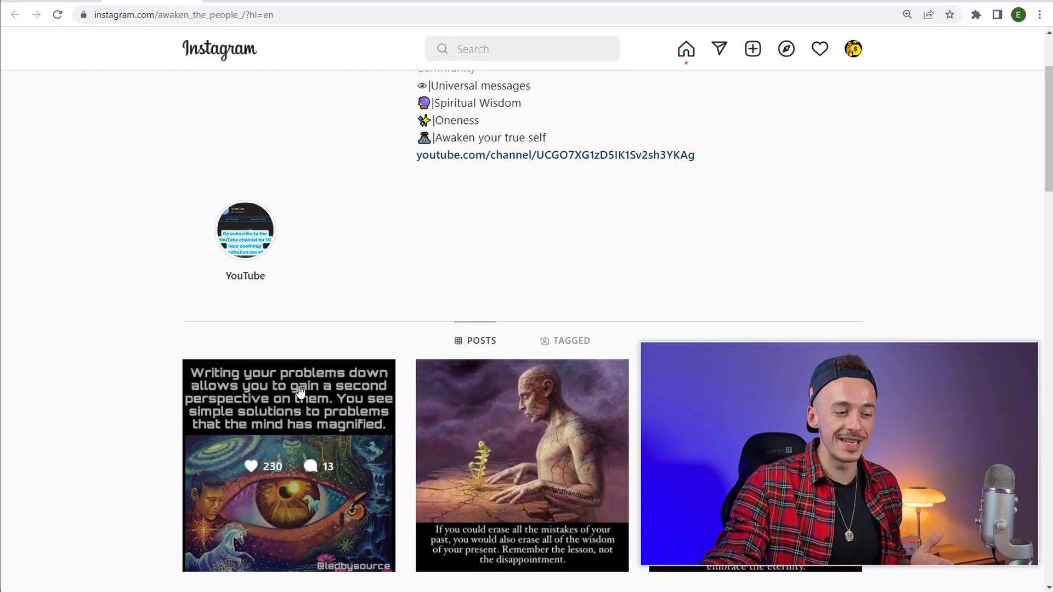
scroll(384, 403, "down", 2)
scroll(383, 402, "down", 2)
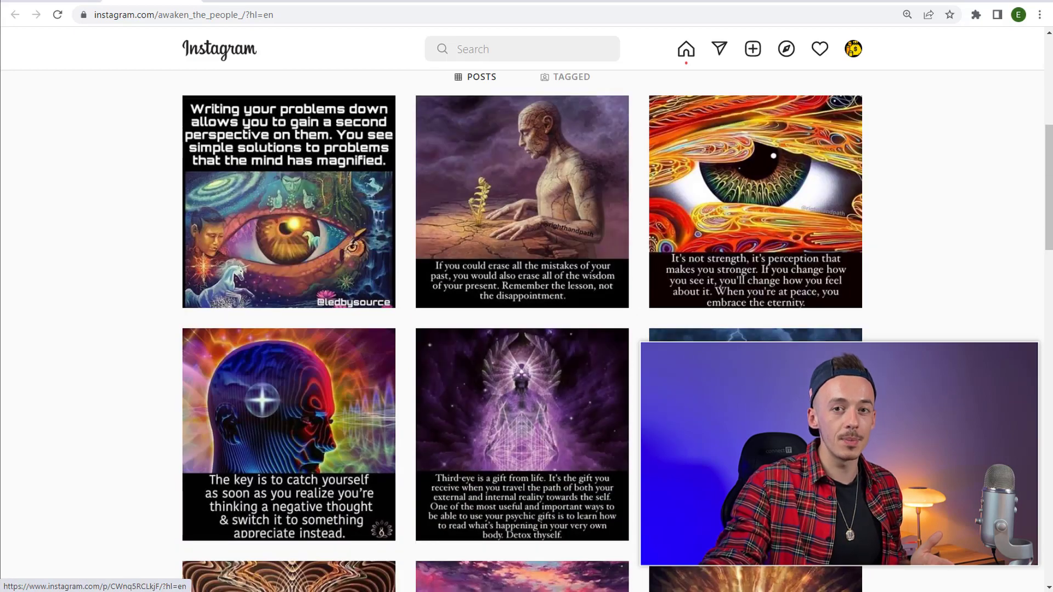
scroll(474, 312, "up", 6)
left_click(242, 3)
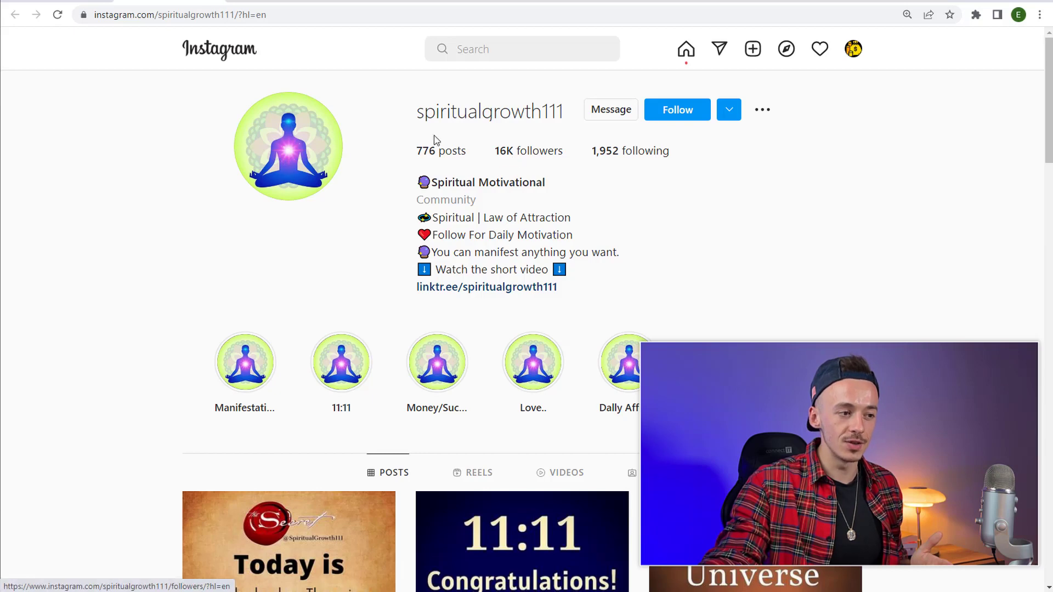
left_click(282, 2)
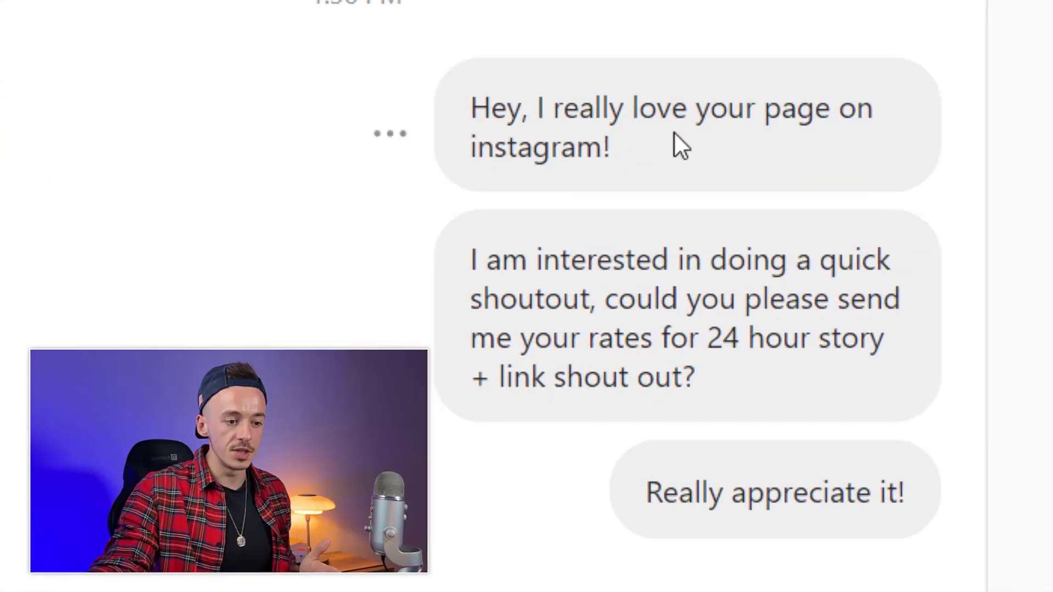